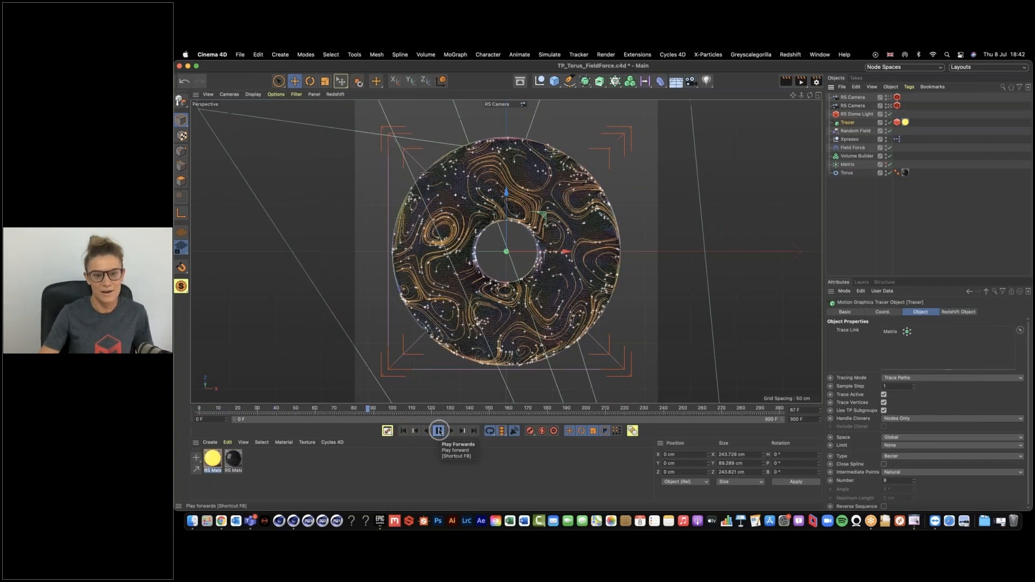
Stop the animation playback and view the NeonDonut.jpg reference image from the Desktop folder in Finder, closing both windows when done
{"action": "left_click", "coordinate": [439, 430]}
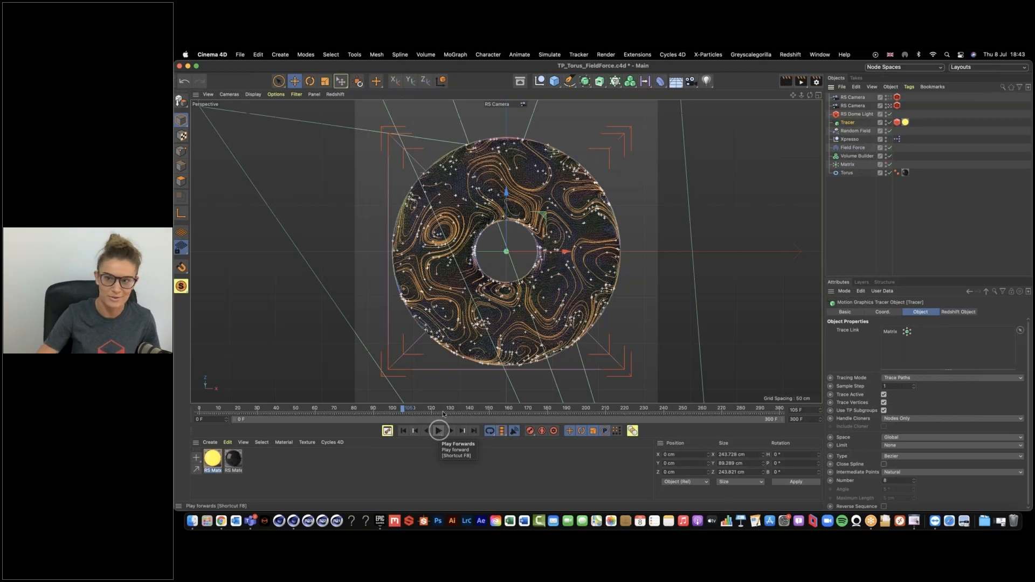
{"action": "left_click", "coordinate": [188, 521]}
{"action": "left_click", "coordinate": [671, 233]}
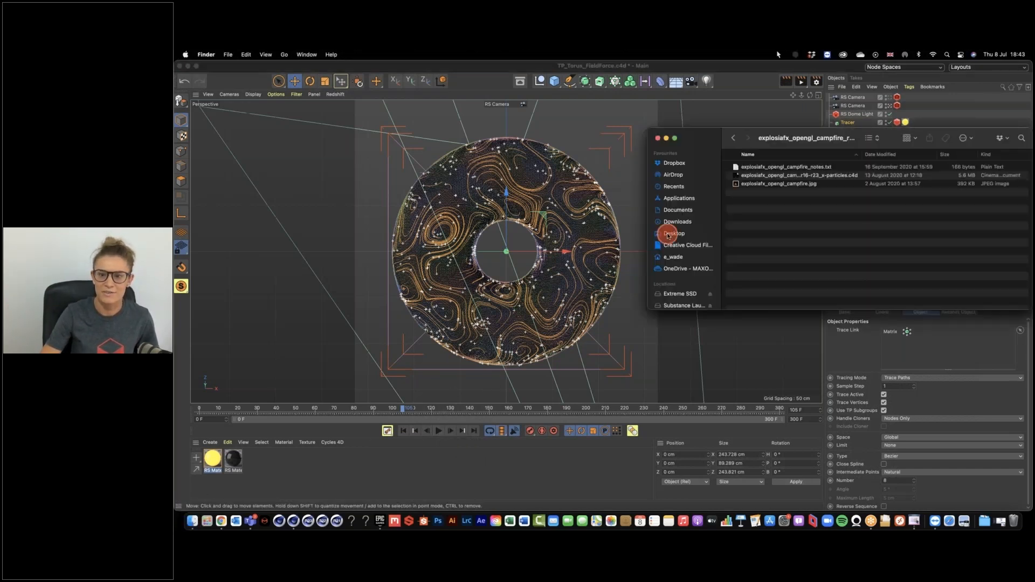
{"action": "scroll", "coordinate": [787, 253], "scroll_direction": "down", "scroll_amount": 10}
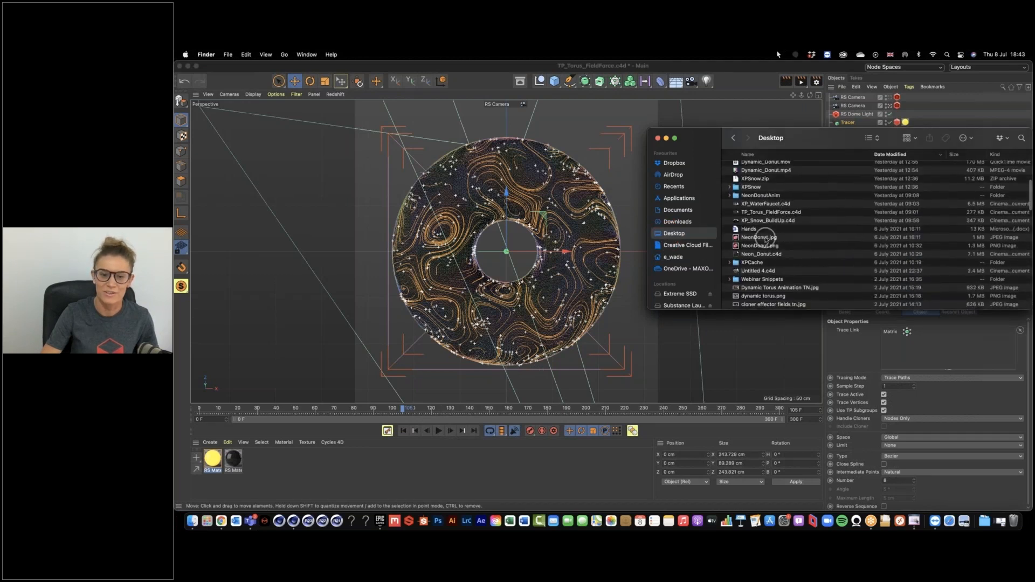
{"action": "double_click", "coordinate": [766, 238]}
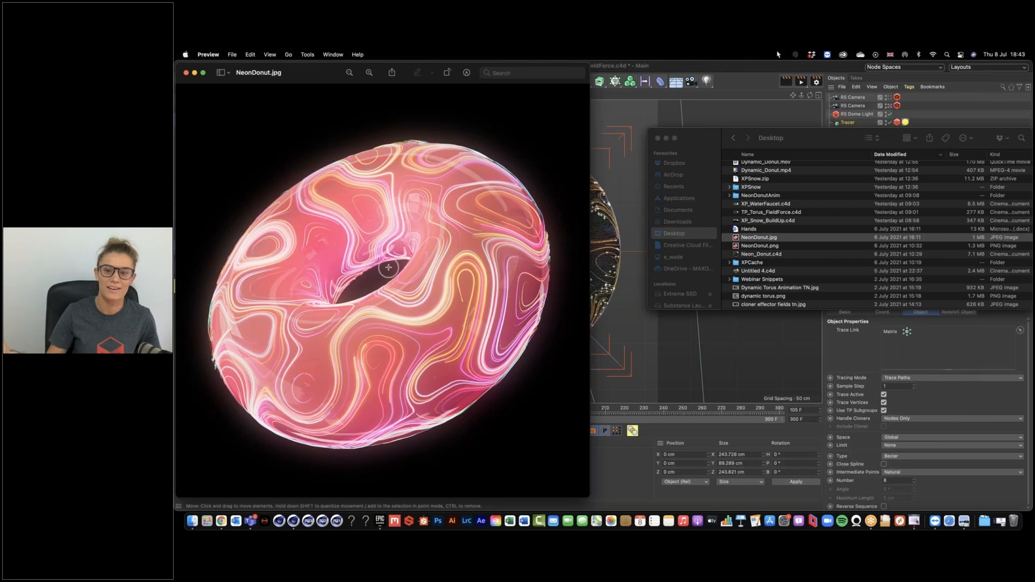
{"action": "left_click", "coordinate": [186, 72]}
{"action": "left_click", "coordinate": [657, 138]}
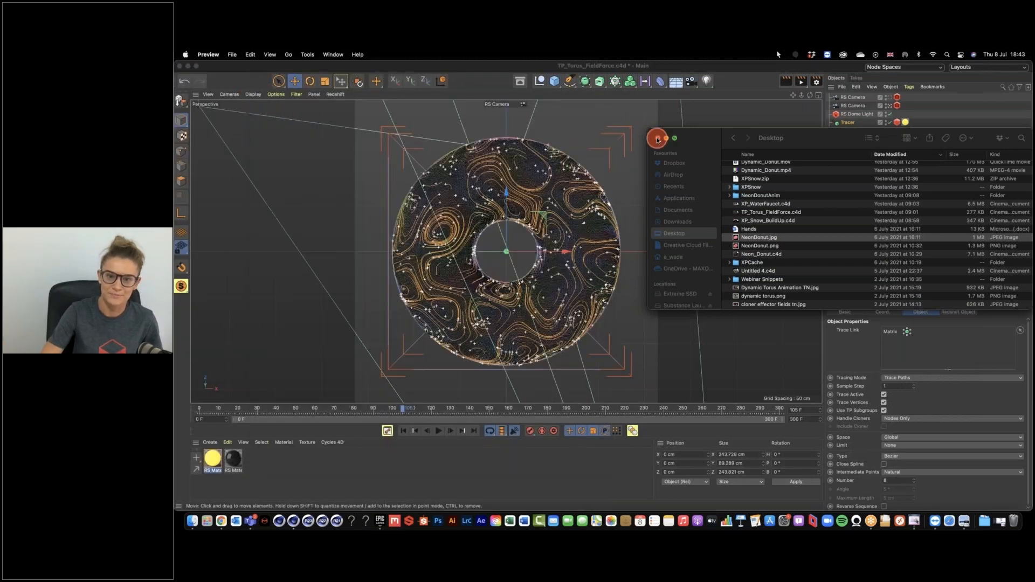
{"action": "left_click", "coordinate": [619, 132]}
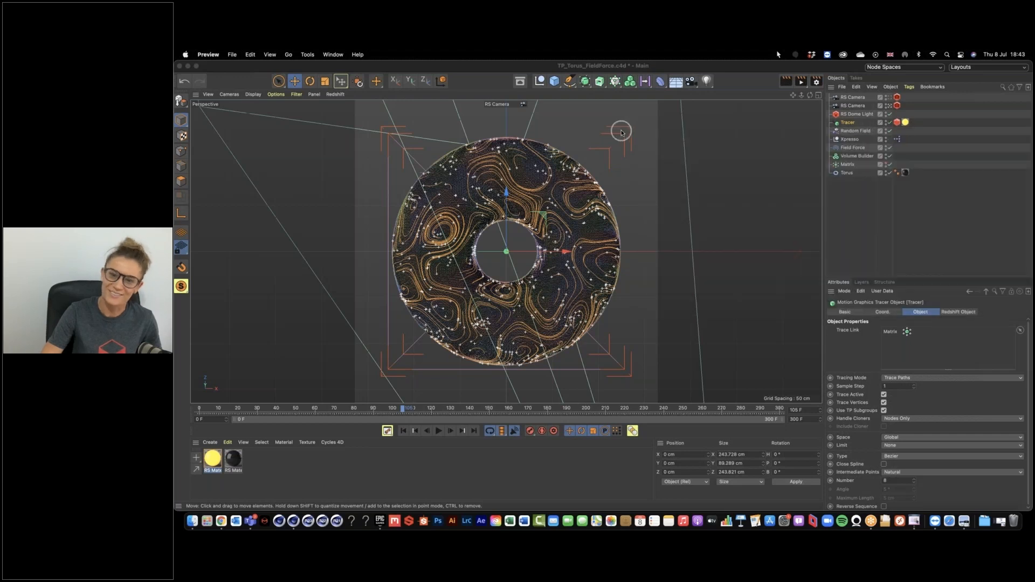
Create a new project in Cinema 4D and add a Torus primitive to the scene
{"action": "left_click", "coordinate": [240, 54]}
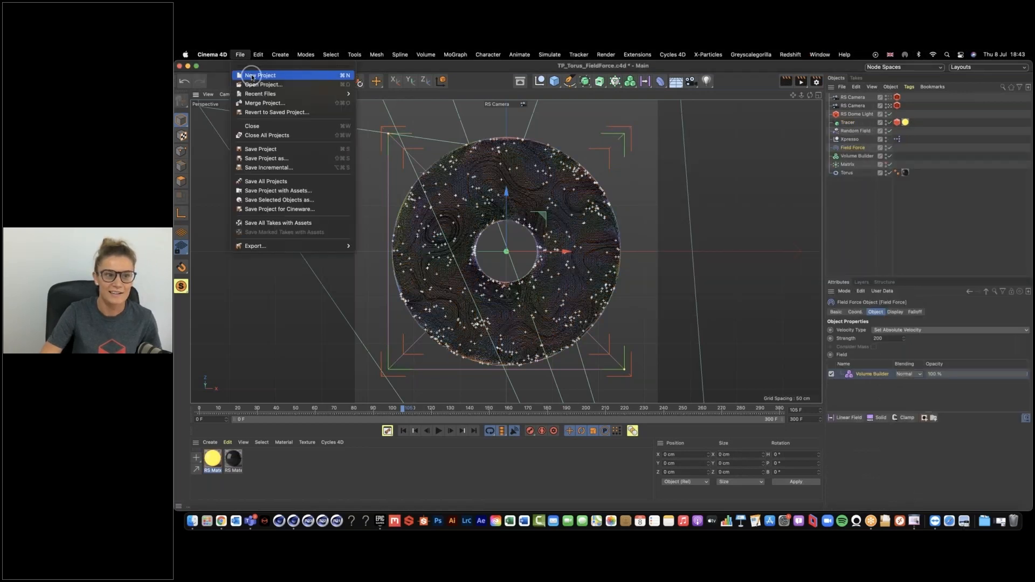
{"action": "left_click", "coordinate": [253, 76]}
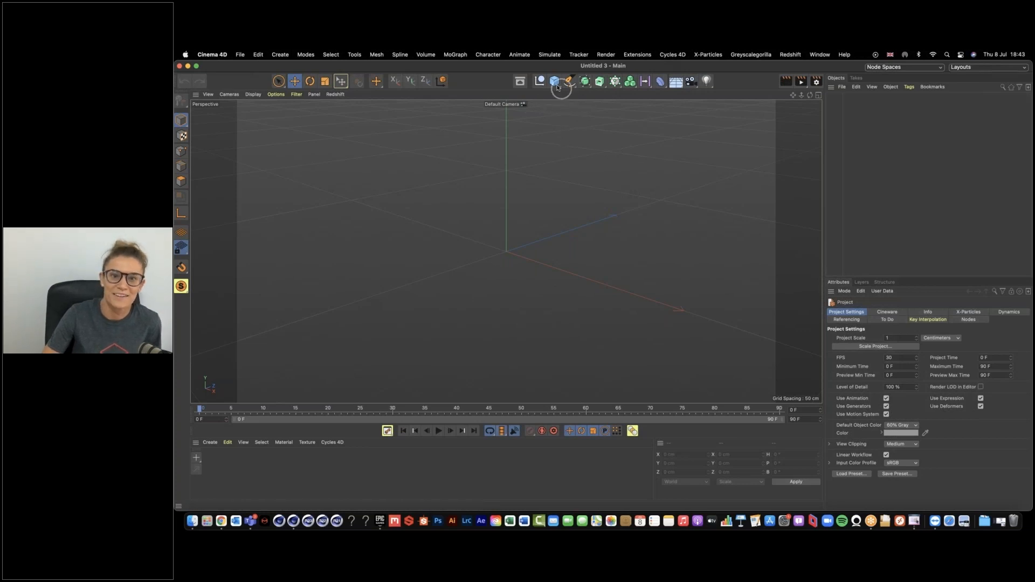
{"action": "left_click_drag", "start_coordinate": [555, 82], "coordinate": [589, 140]}
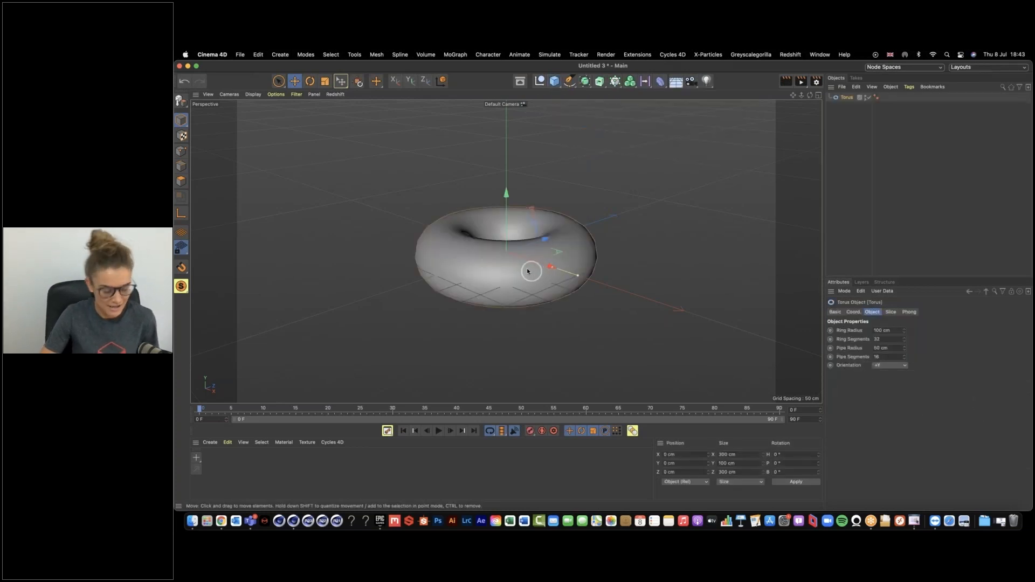
{"action": "left_click_drag", "start_coordinate": [527, 281], "coordinate": [527, 282], "text": "alt"}
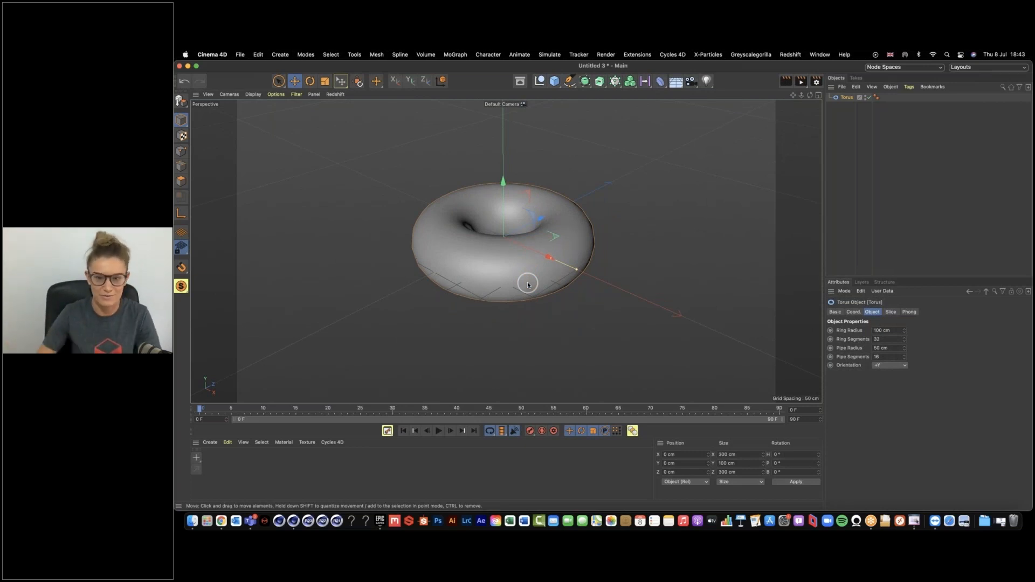
{"action": "left_click", "coordinate": [611, 309]}
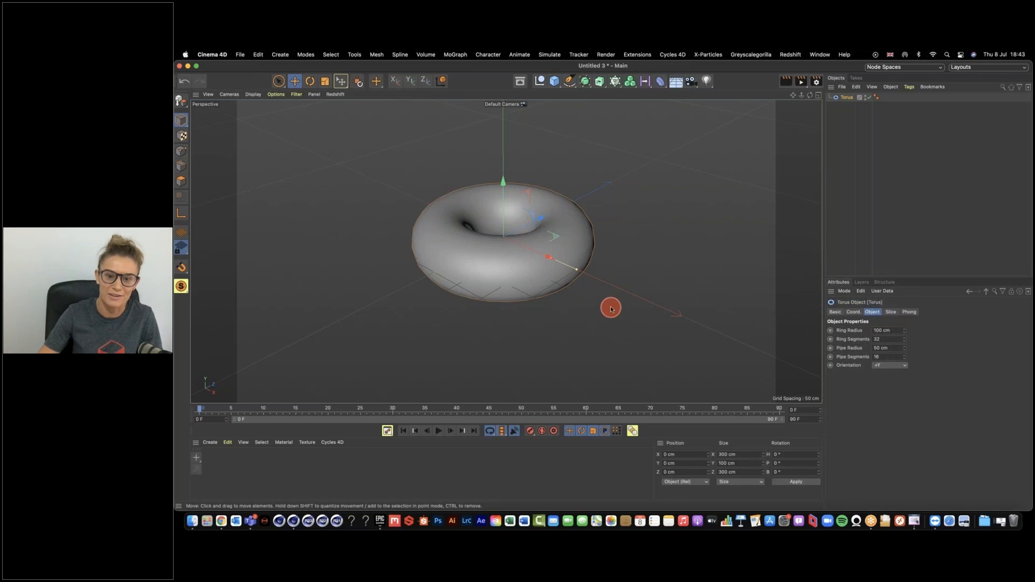
Reshape the torus into a plumper donut with a ring radius of about 83 cm and a pipe radius of about 59.5 cm
{"action": "left_click", "coordinate": [510, 253]}
{"action": "left_click_drag", "start_coordinate": [550, 253], "coordinate": [524, 272]}
{"action": "left_click", "coordinate": [846, 97]}
{"action": "left_click_drag", "start_coordinate": [540, 242], "coordinate": [521, 199]}
{"action": "left_click", "coordinate": [836, 100]}
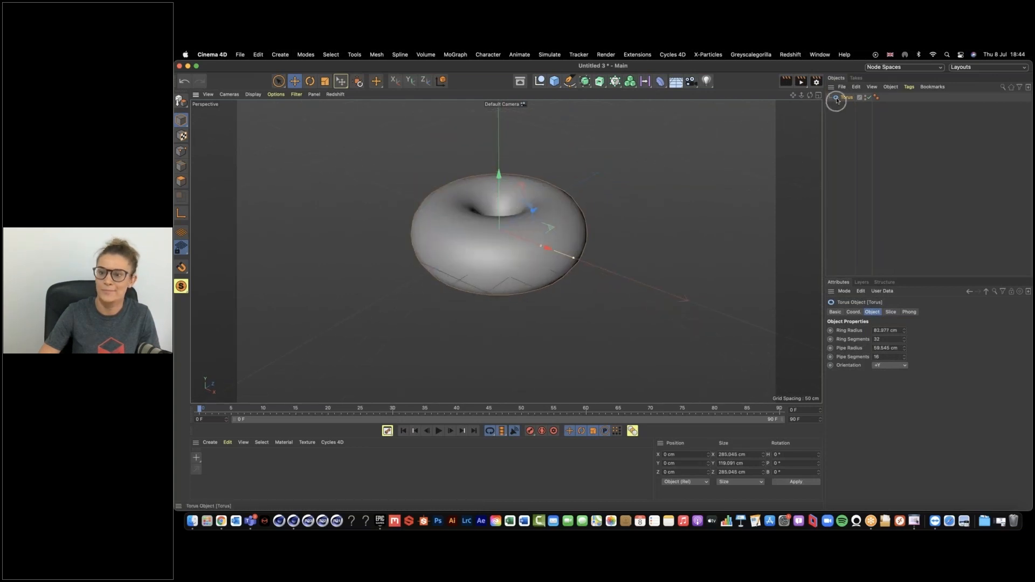
Set both the ring segments and the pipe segments of the torus to 64
{"action": "left_click_drag", "start_coordinate": [885, 340], "coordinate": [841, 337]}
{"action": "type", "text": "64"}
{"action": "key", "text": "Tab"}
{"action": "key", "text": "Tab"}
{"action": "type", "text": "64"}
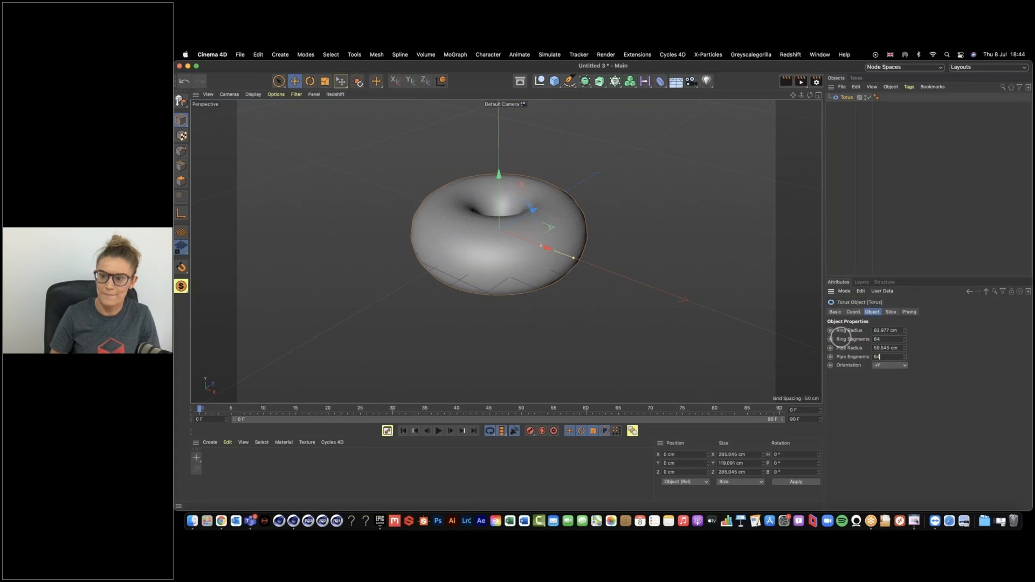
{"action": "key", "text": "Return"}
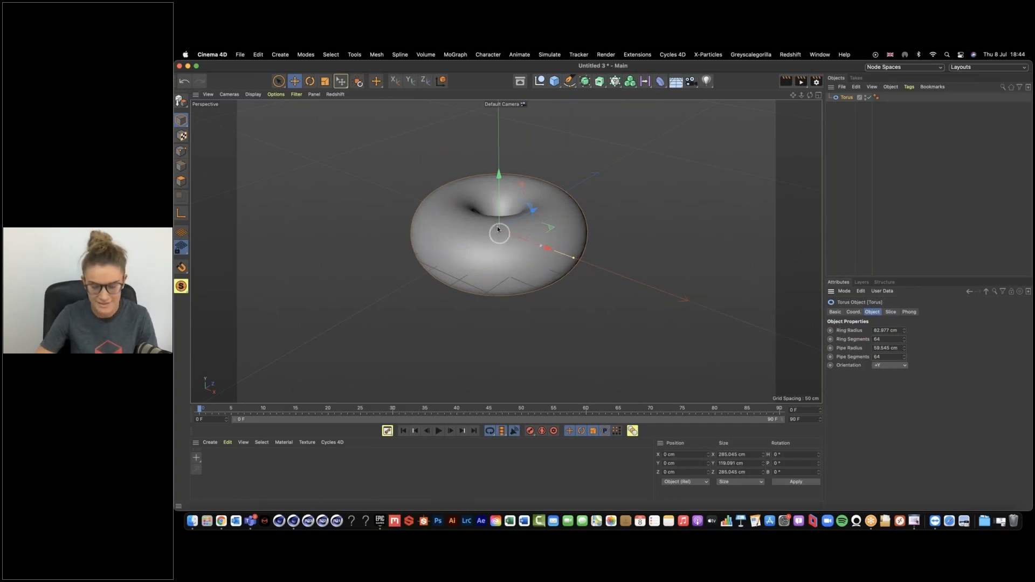
Add a MoGraph Matrix object, set its mode to Object and link the torus as its distribution object
{"action": "left_click_drag", "start_coordinate": [498, 230], "coordinate": [503, 267], "text": "alt"}
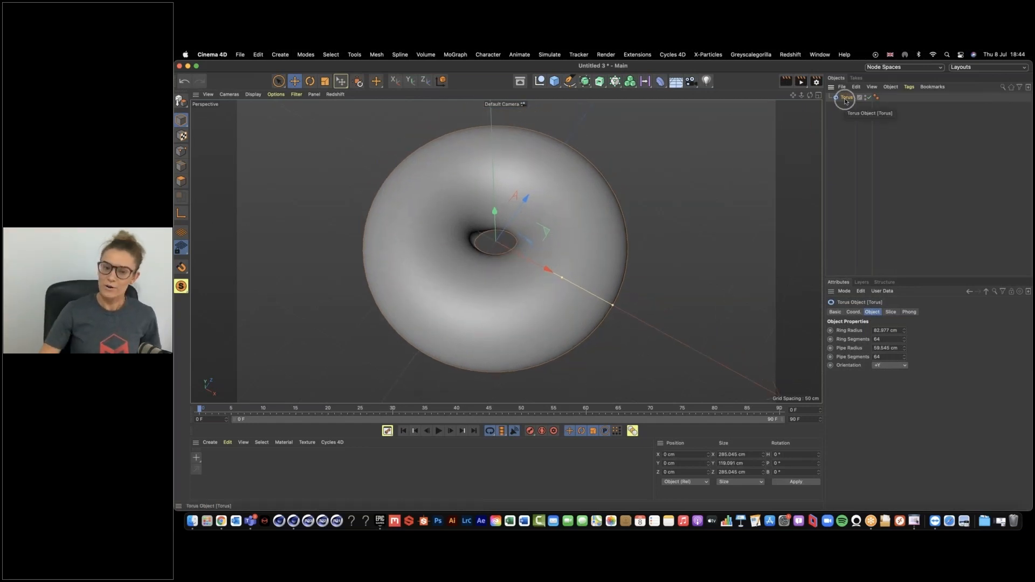
{"action": "left_click_drag", "start_coordinate": [614, 84], "coordinate": [703, 93]}
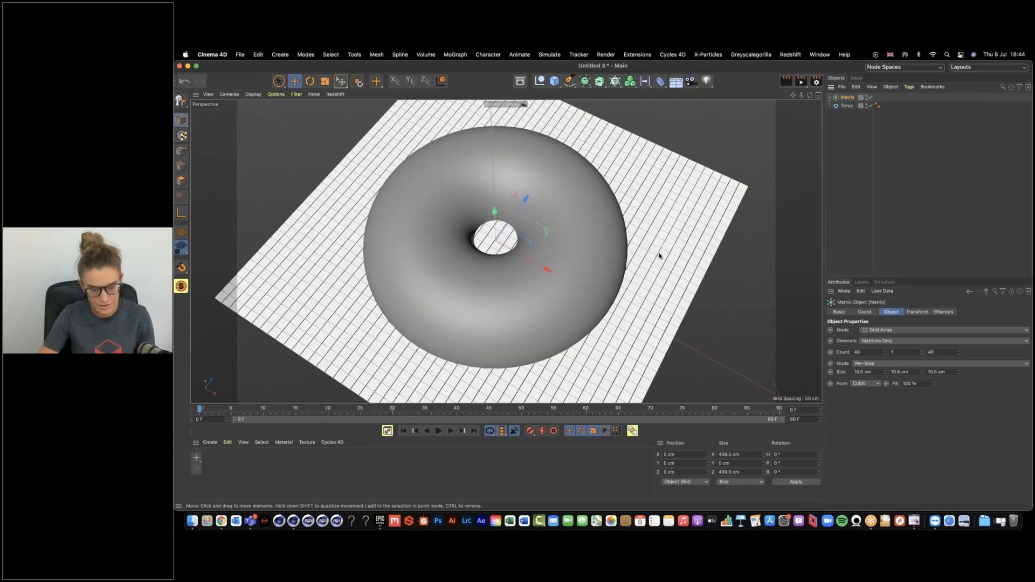
{"action": "right_click_drag", "start_coordinate": [613, 260], "coordinate": [565, 259], "text": "alt"}
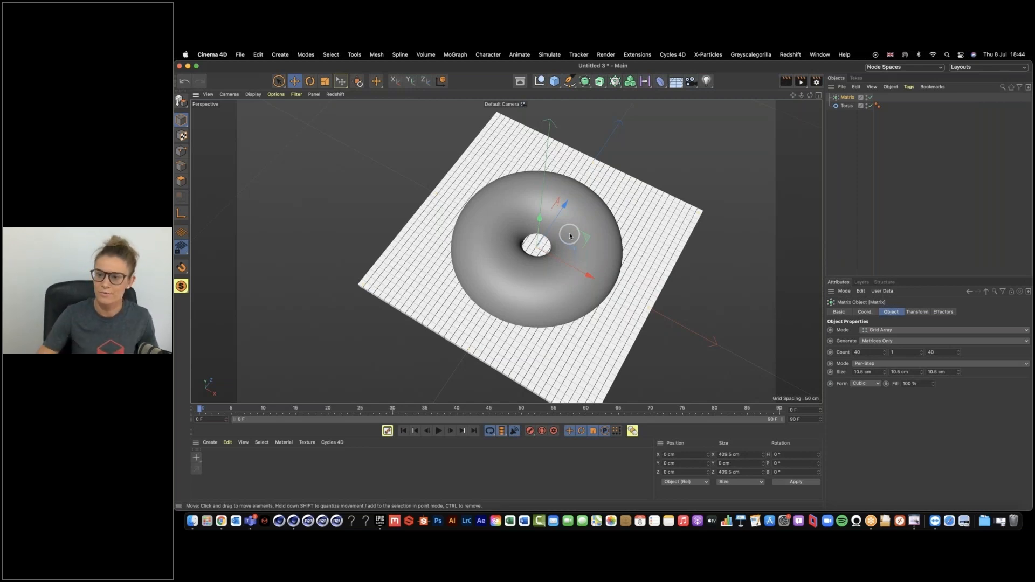
{"action": "left_click", "coordinate": [886, 331]}
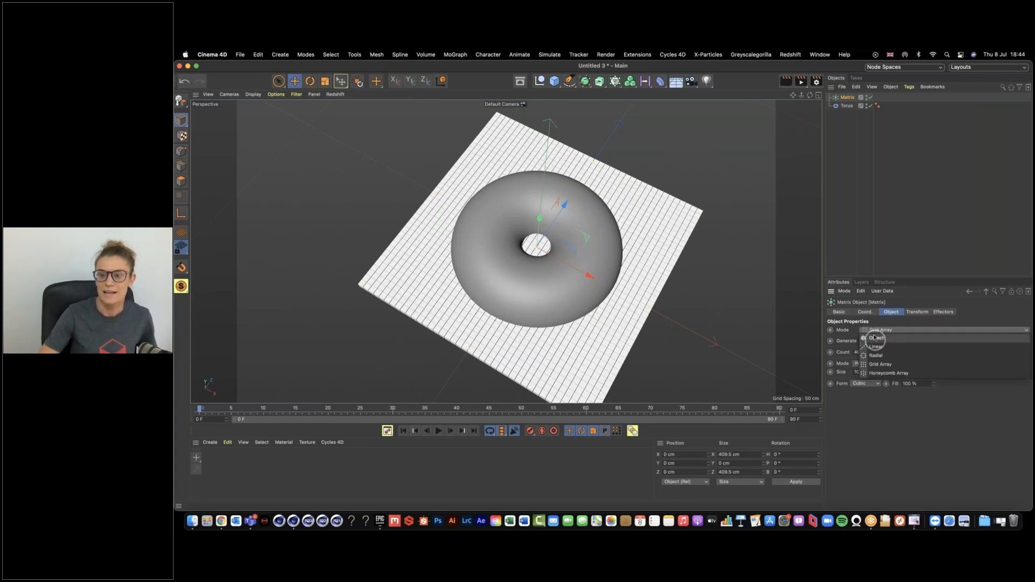
{"action": "left_click", "coordinate": [884, 338]}
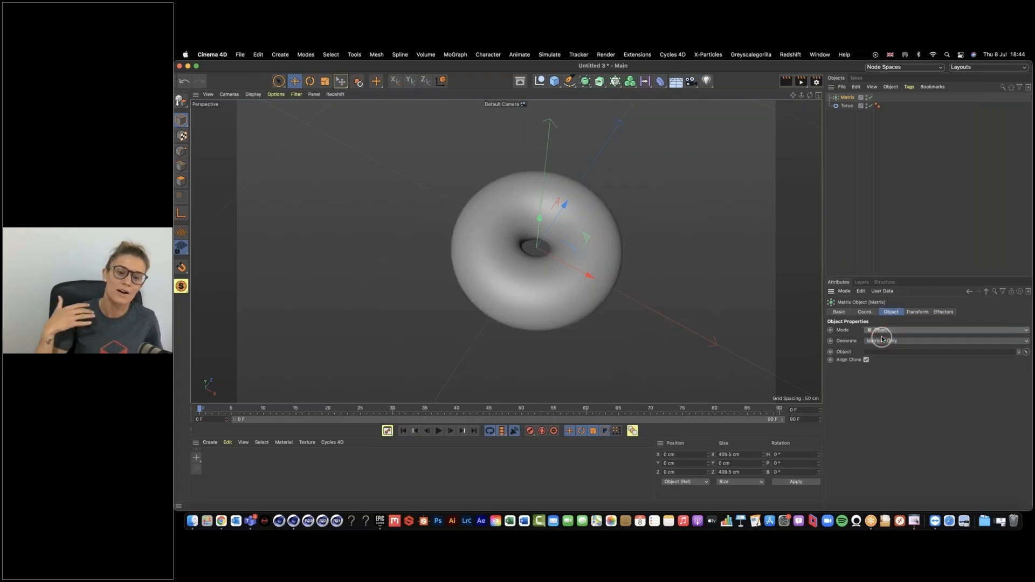
{"action": "left_click_drag", "start_coordinate": [847, 106], "coordinate": [878, 355]}
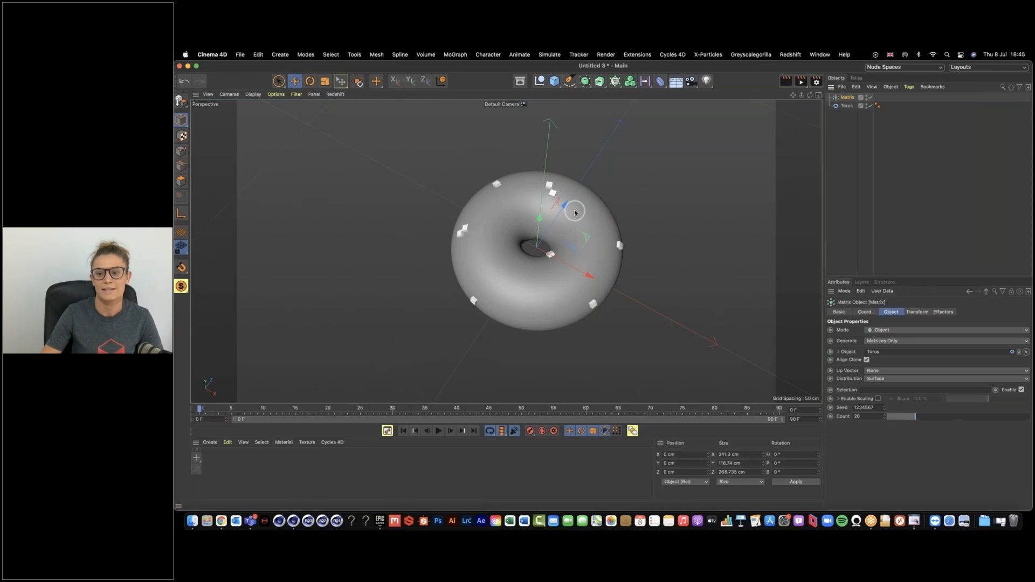
Make the Matrix generate Thinking Particles and hide its cubes in the viewport
{"action": "left_click", "coordinate": [886, 342]}
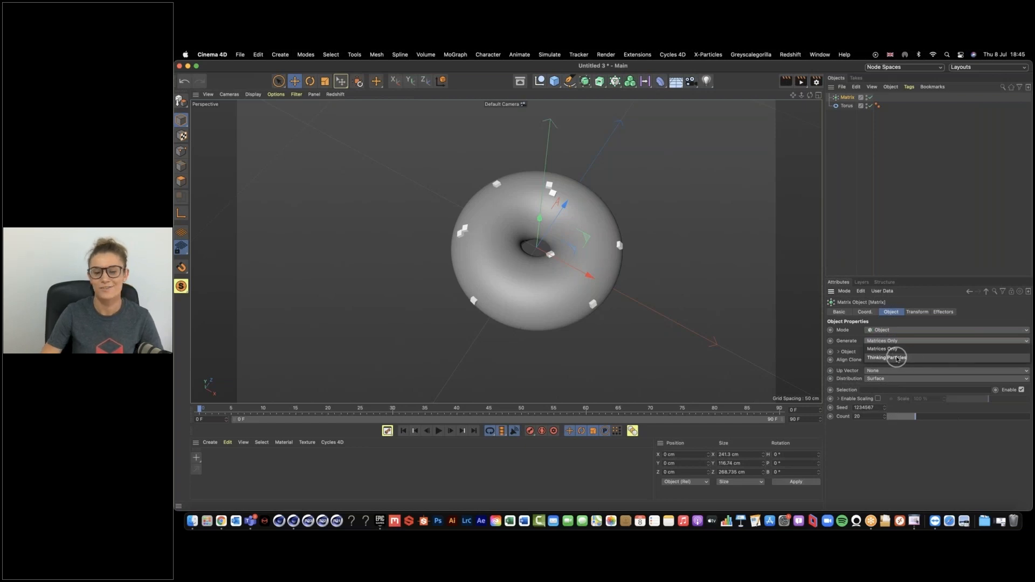
{"action": "left_click", "coordinate": [897, 359]}
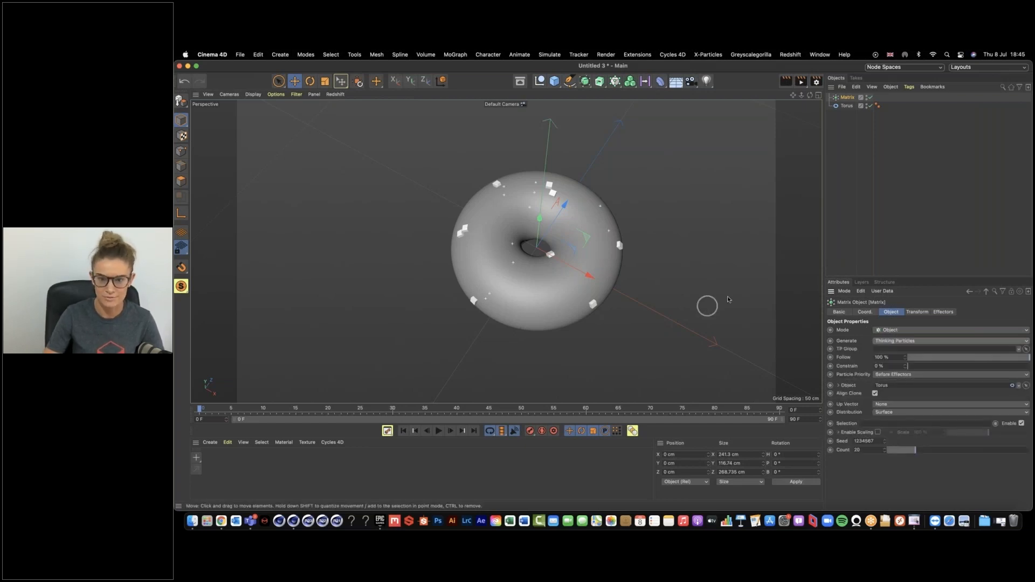
{"action": "left_click", "coordinate": [866, 97]}
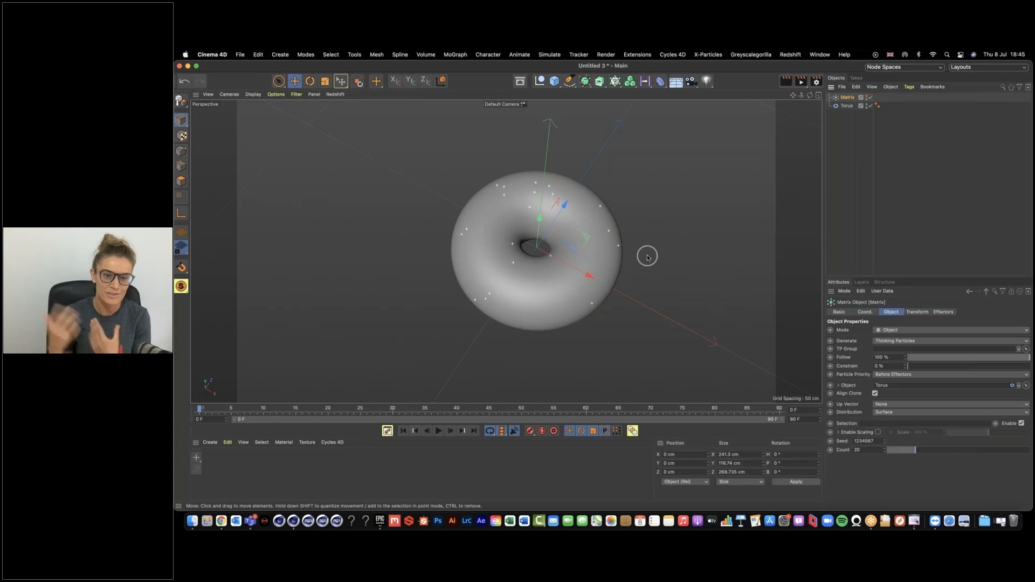
{"action": "left_click", "coordinate": [620, 269]}
{"action": "left_click_drag", "start_coordinate": [561, 275], "coordinate": [563, 259], "text": "alt"}
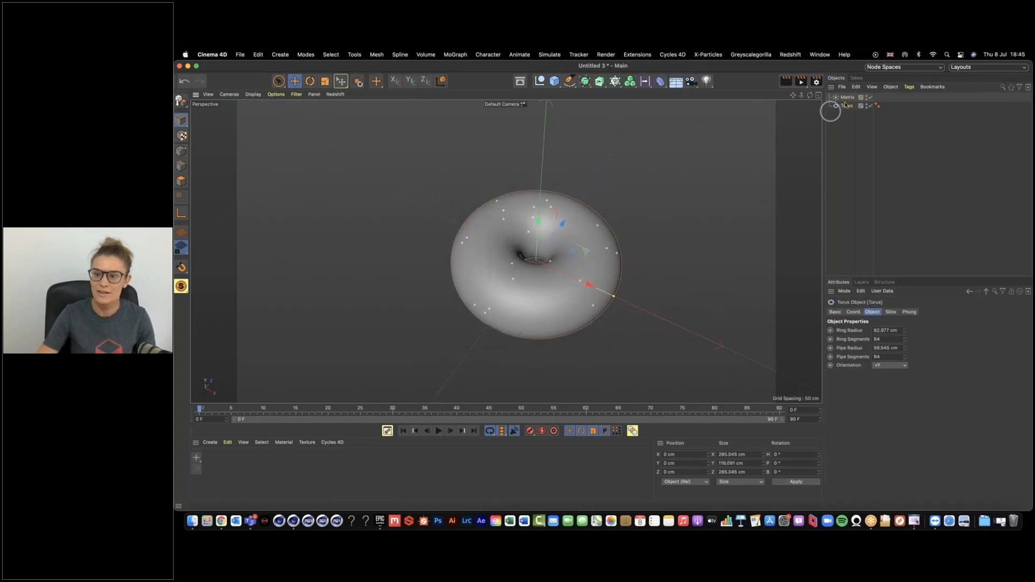
Keep the Matrix distribution on Surface and set its count to 250
{"action": "left_click", "coordinate": [847, 97]}
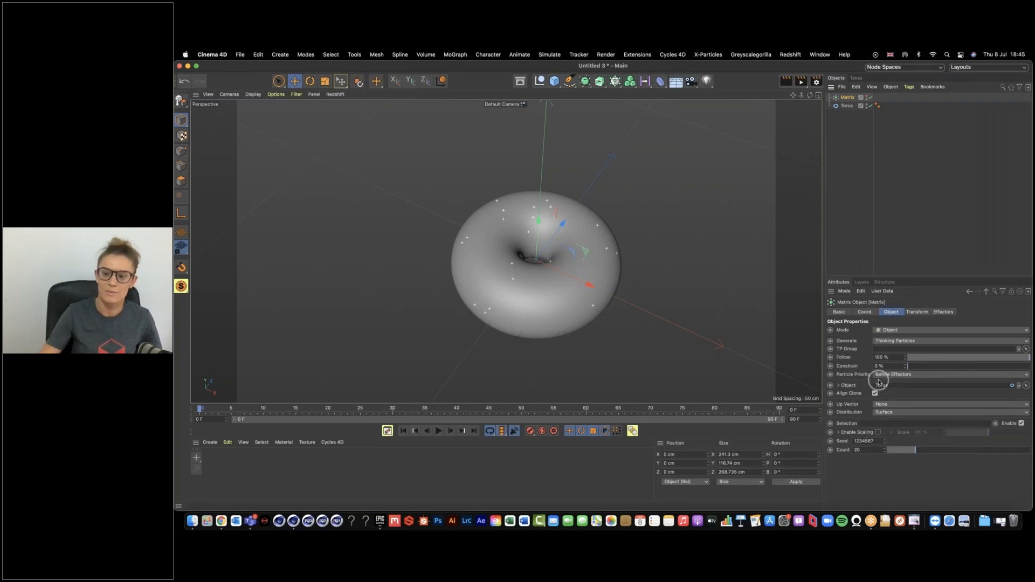
{"action": "left_click", "coordinate": [895, 414]}
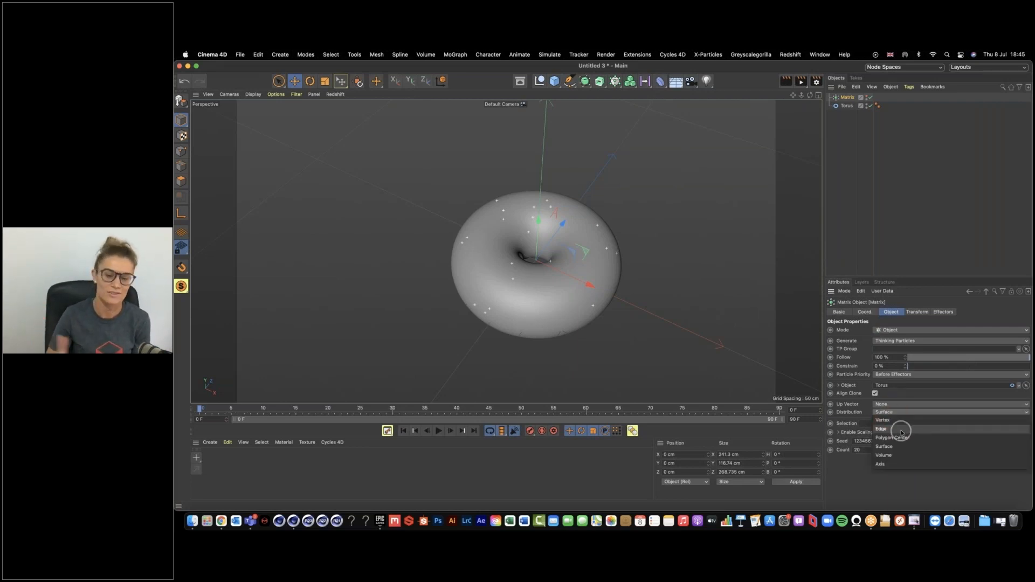
{"action": "left_click", "coordinate": [858, 474]}
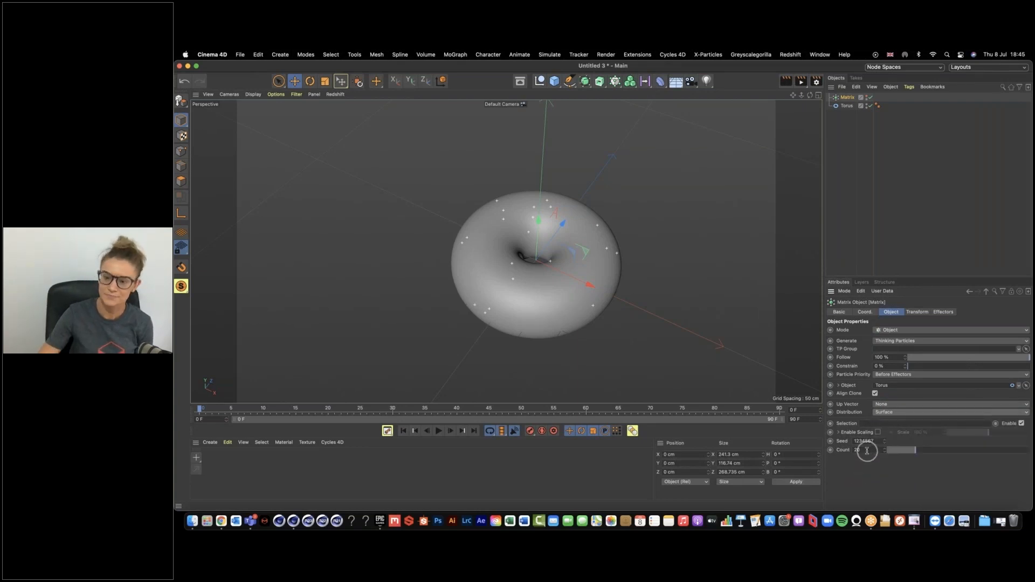
{"action": "double_click", "coordinate": [866, 450]}
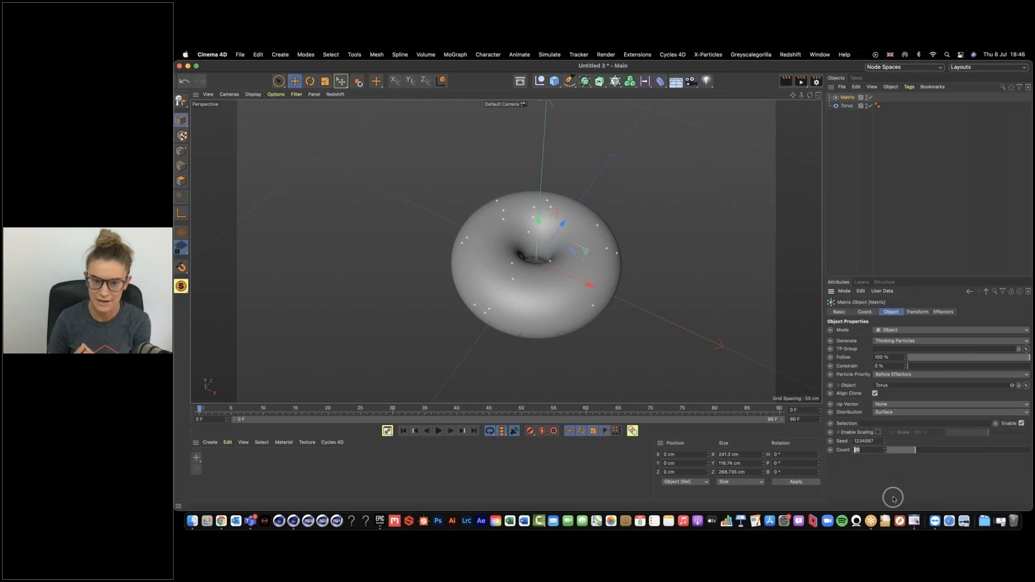
{"action": "type", "text": "250"}
{"action": "key", "text": "Return"}
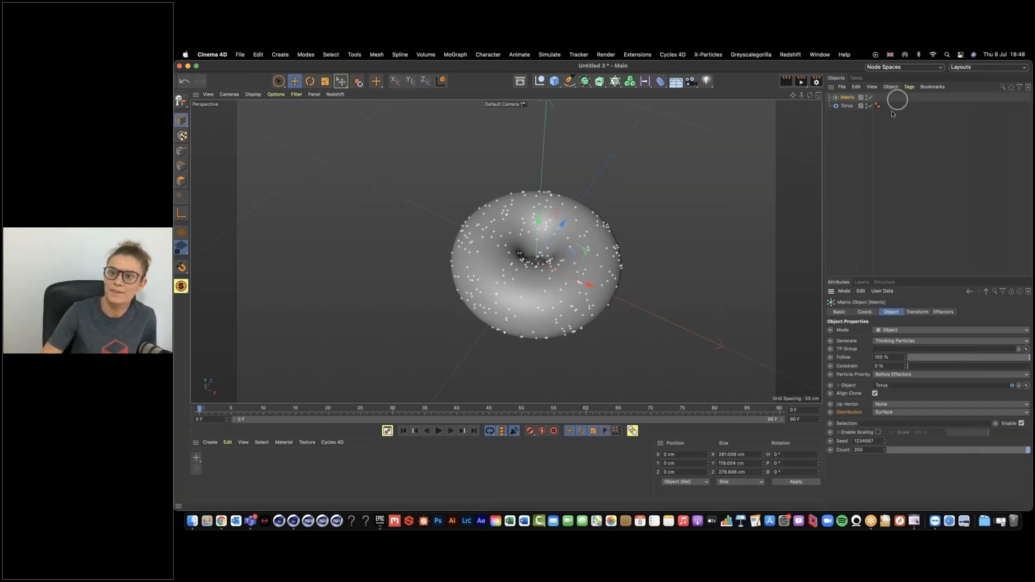
Add a Volume Builder with its volume type set to Vector and link the torus in its objects list
{"action": "left_click", "coordinate": [630, 81]}
{"action": "left_click", "coordinate": [671, 95]}
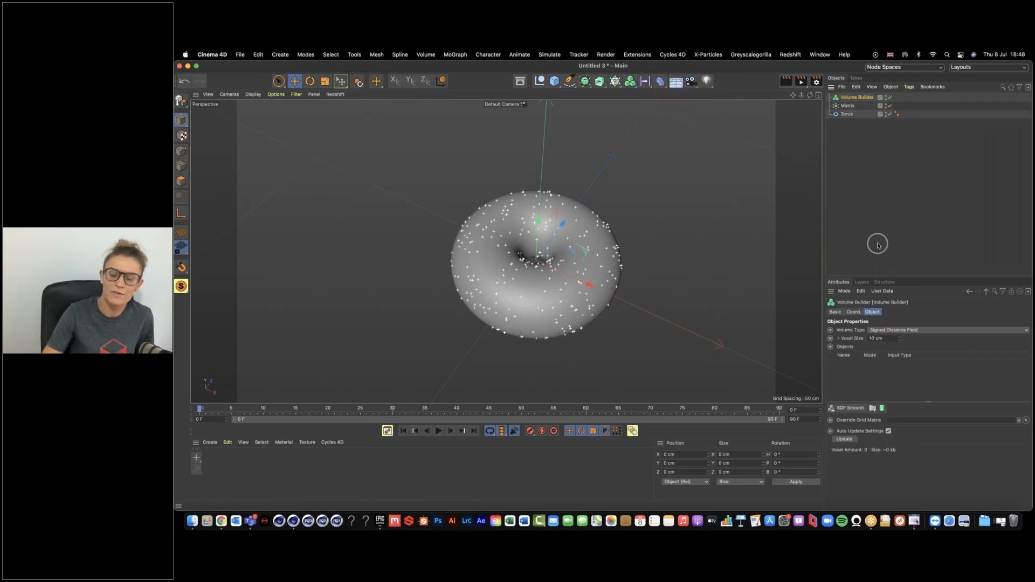
{"action": "left_click", "coordinate": [911, 331]}
{"action": "left_click", "coordinate": [877, 356]}
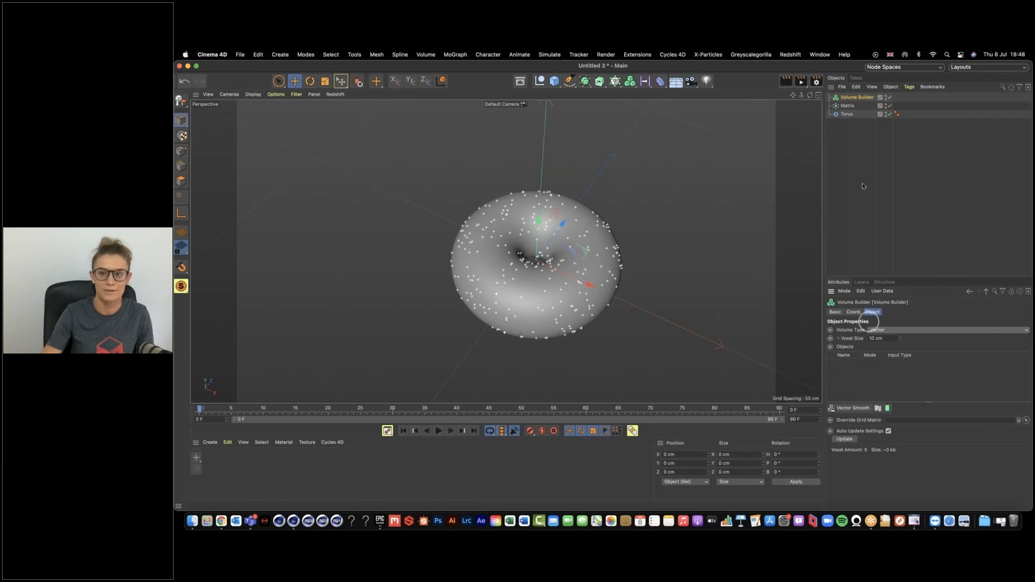
{"action": "left_click_drag", "start_coordinate": [848, 117], "coordinate": [863, 372]}
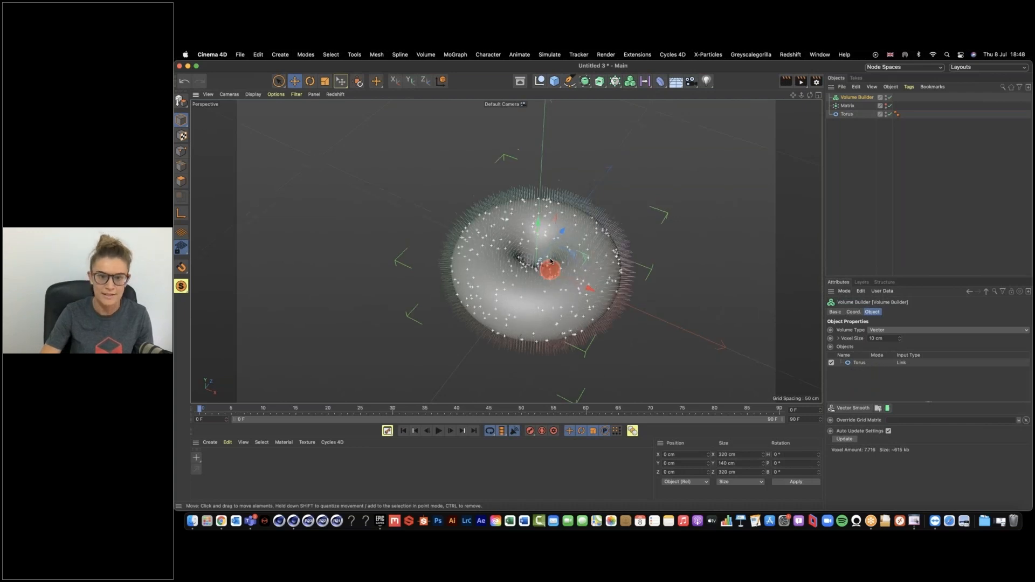
Set the Volume Builder's voxel size to 0.5 cm
{"action": "scroll", "coordinate": [536, 280], "scroll_direction": "up", "scroll_amount": 5}
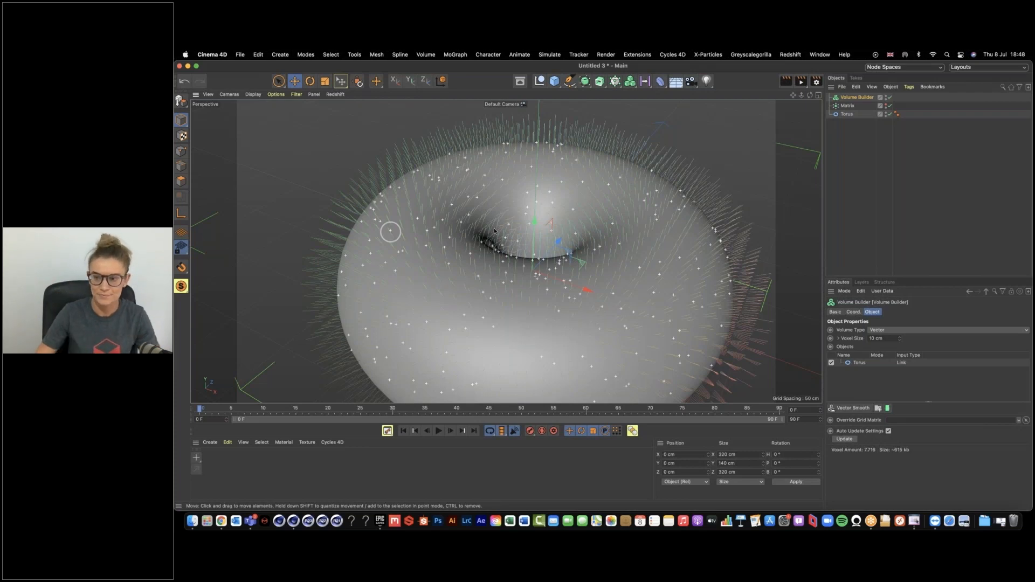
{"action": "left_click", "coordinate": [883, 338]}
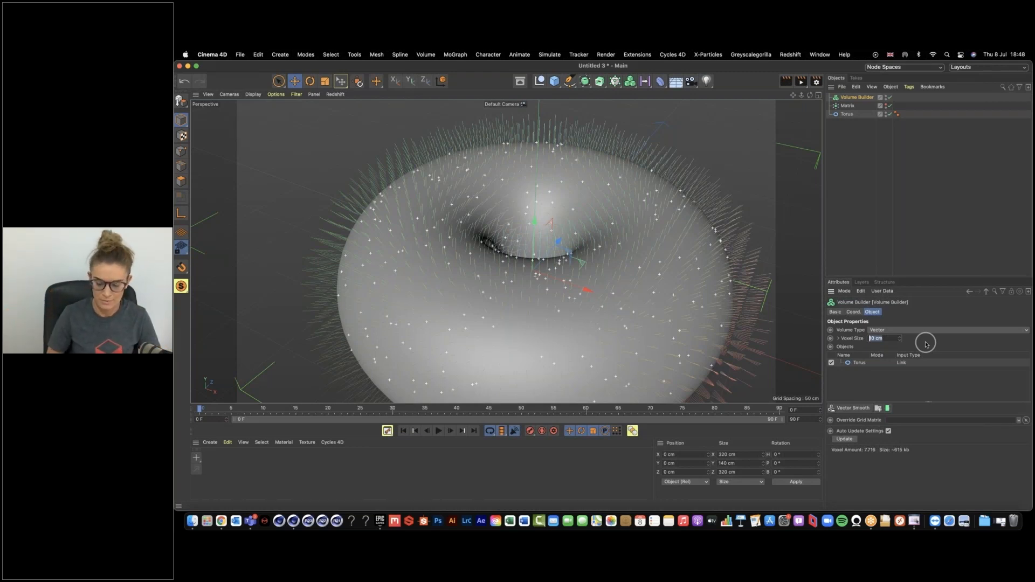
{"action": "type", "text": "0.5"}
{"action": "key", "text": "Return"}
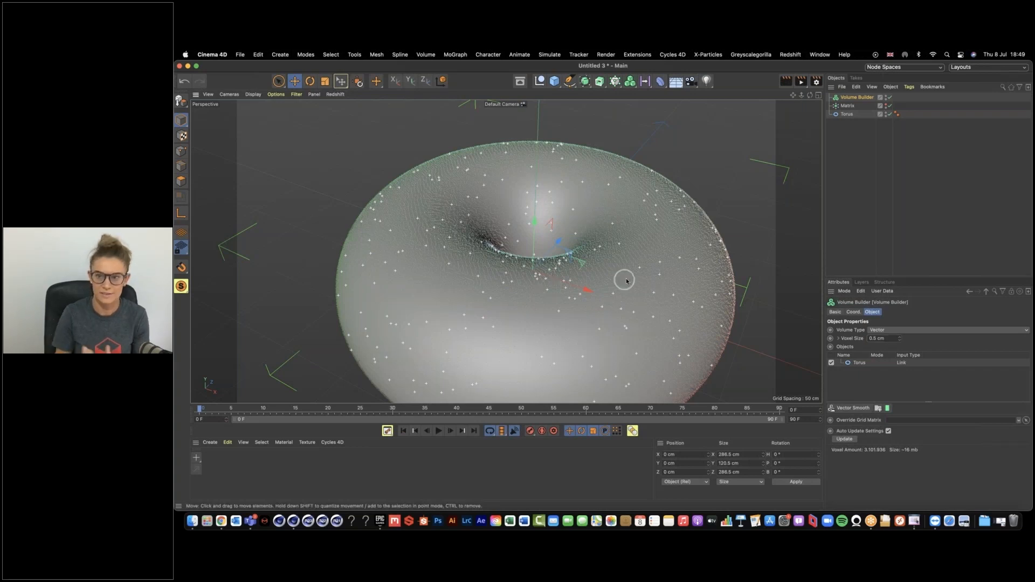
Add a Field Force with its velocity type set to Set Absolute Velocity, and play the animation briefly from the start
{"action": "scroll", "coordinate": [626, 280], "scroll_direction": "up", "scroll_amount": 5}
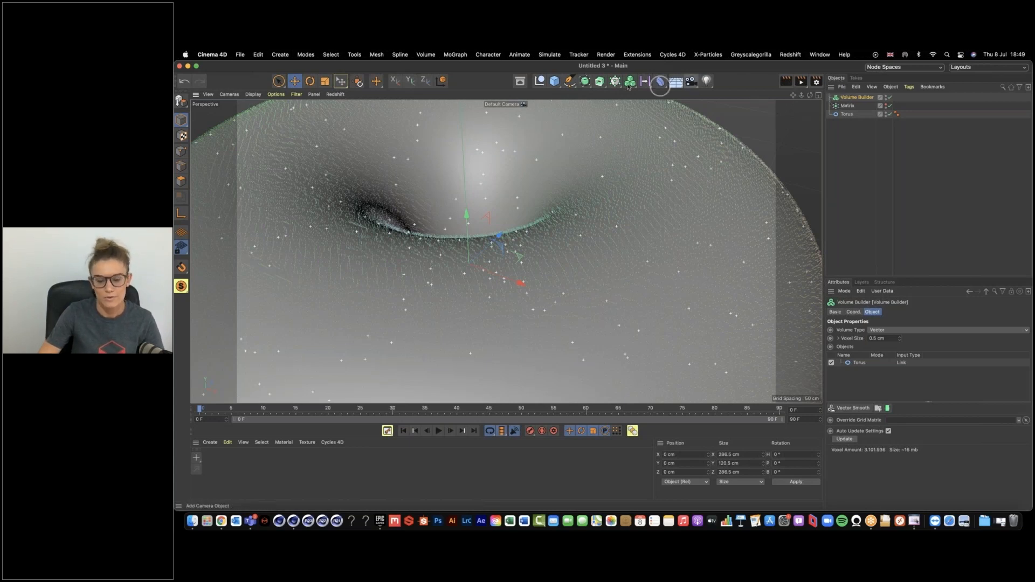
{"action": "left_click", "coordinate": [551, 55]}
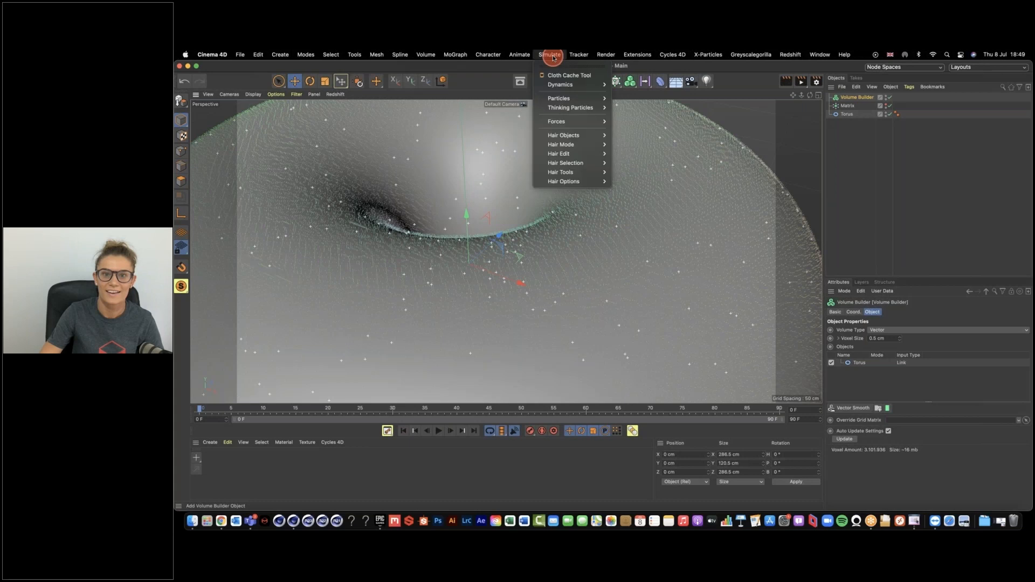
{"action": "mouse_move", "coordinate": [560, 121]}
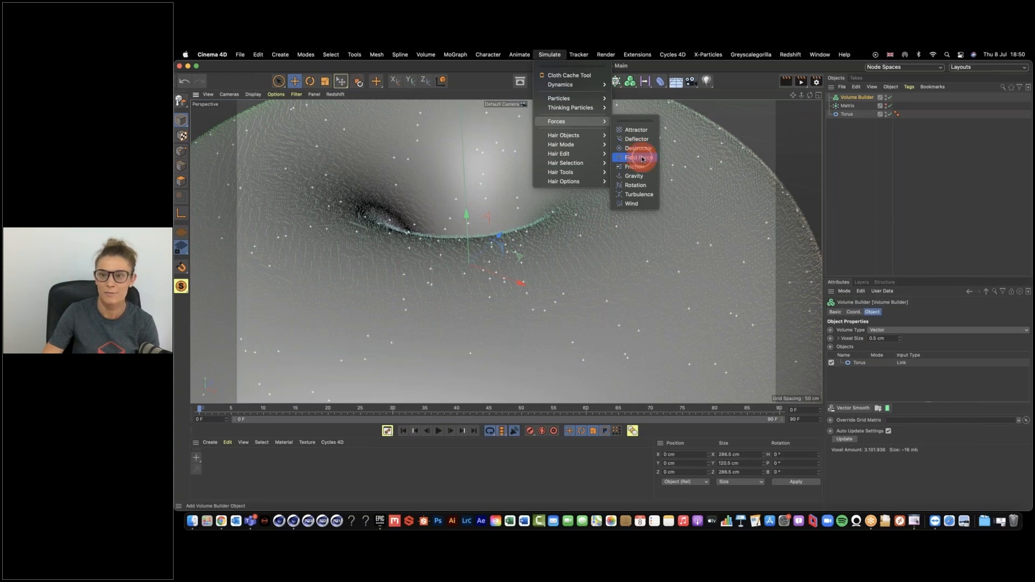
{"action": "left_click", "coordinate": [642, 159]}
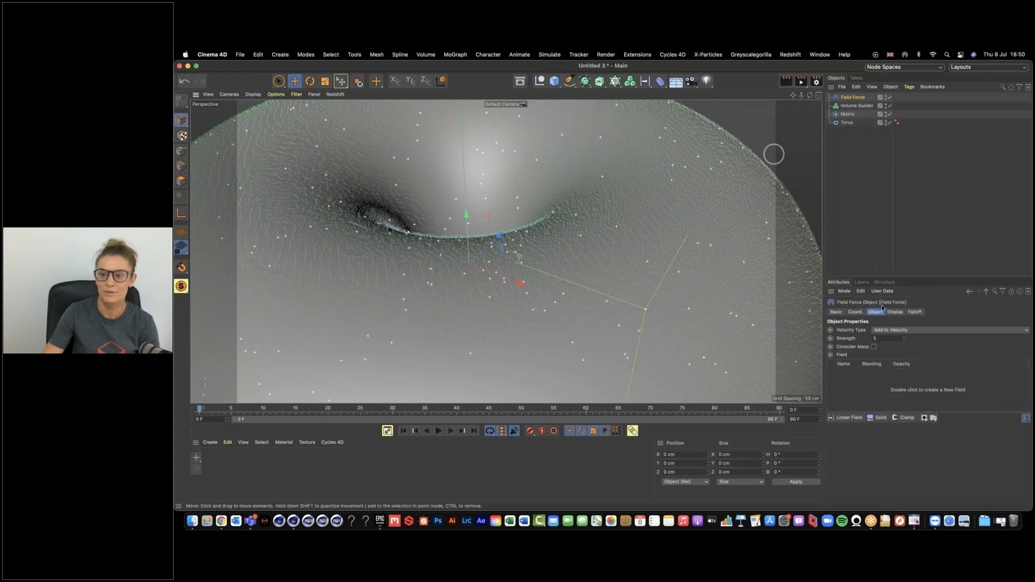
{"action": "left_click", "coordinate": [911, 329]}
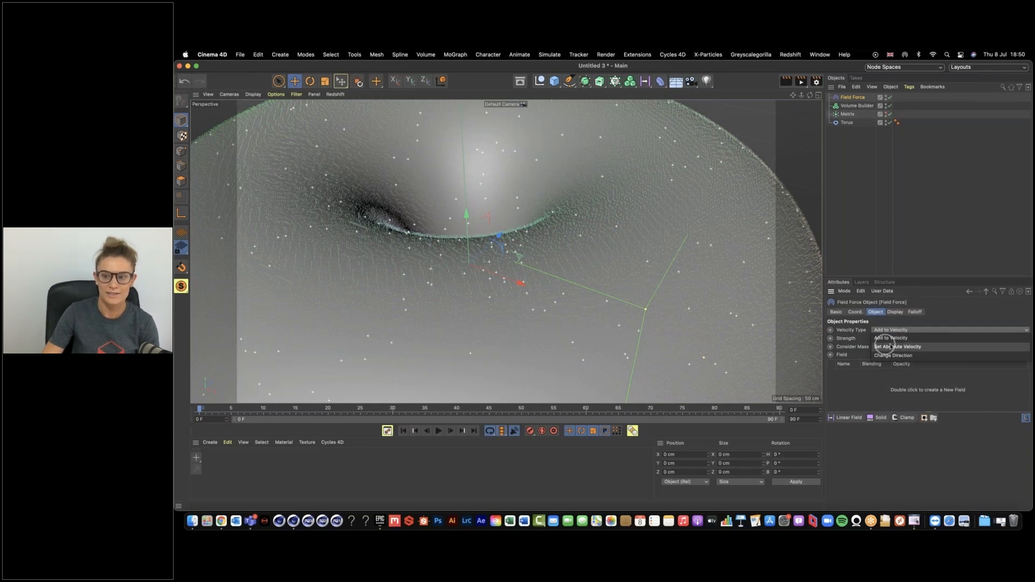
{"action": "left_click", "coordinate": [903, 347]}
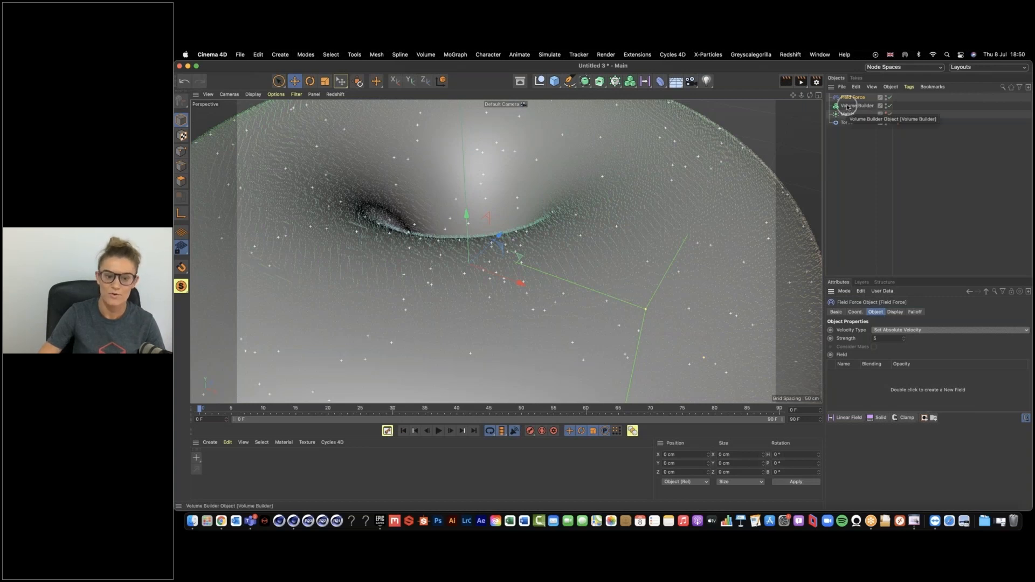
{"action": "left_click", "coordinate": [437, 431]}
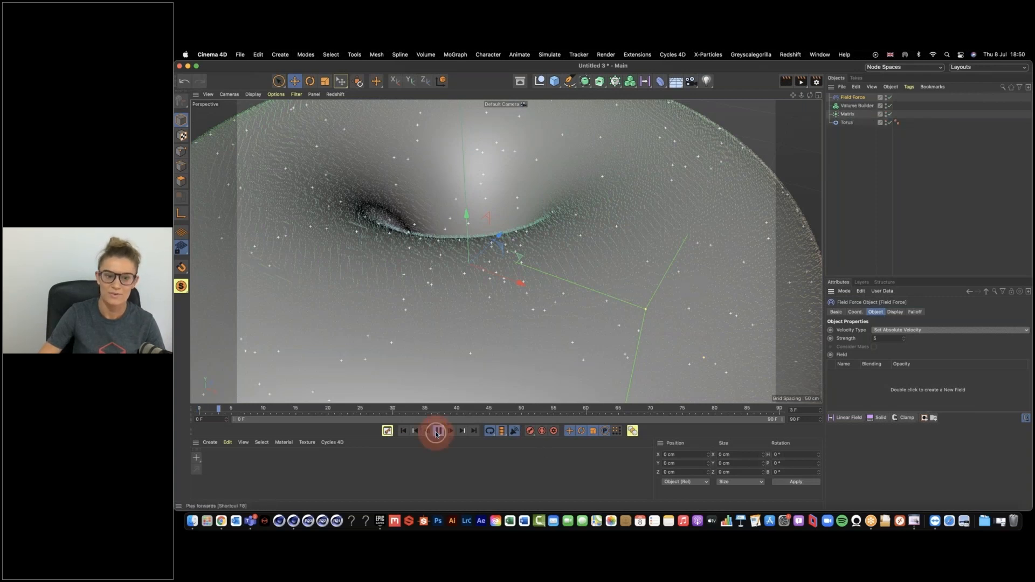
{"action": "left_click", "coordinate": [405, 431]}
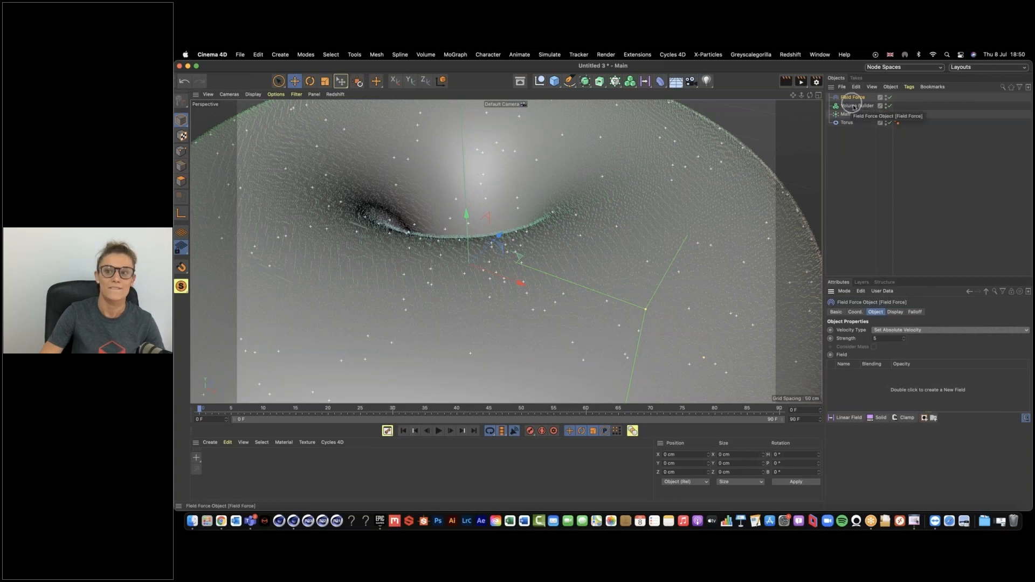
Add the Volume Builder to the Field Force's field list and play the animation to check the particles
{"action": "left_click_drag", "start_coordinate": [854, 107], "coordinate": [870, 408]}
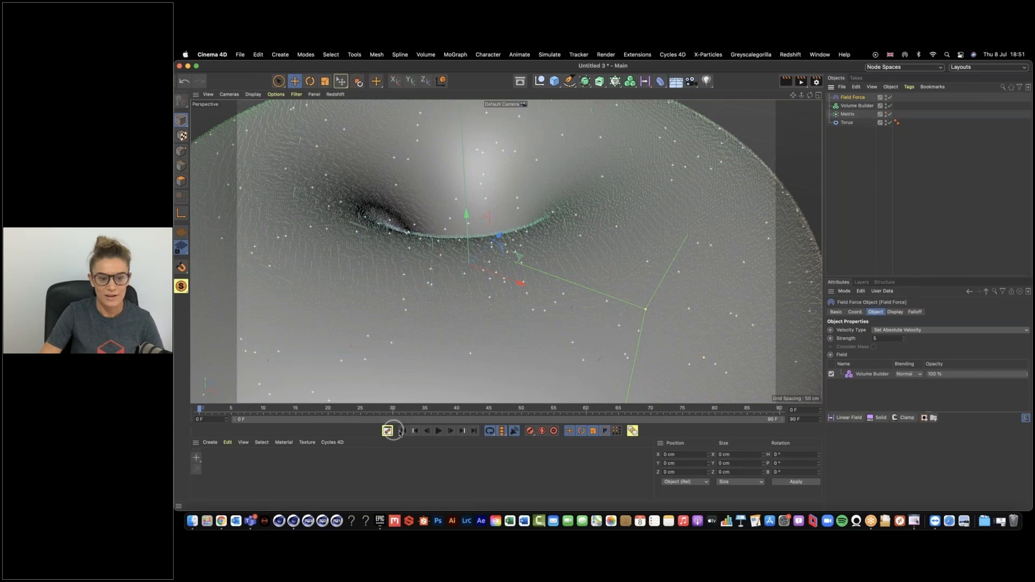
{"action": "left_click", "coordinate": [439, 431]}
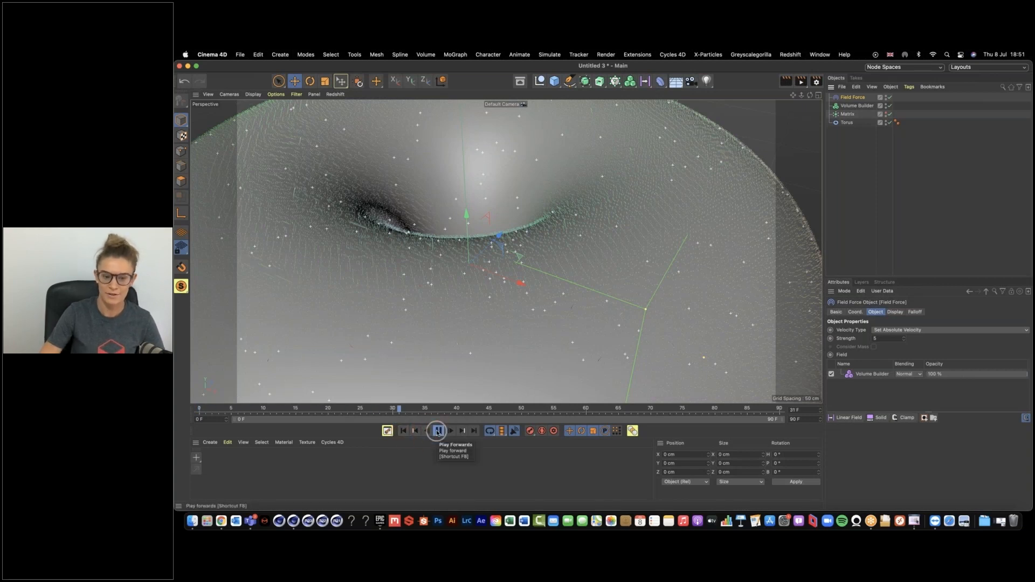
{"action": "left_click", "coordinate": [438, 431]}
{"action": "left_click", "coordinate": [403, 431]}
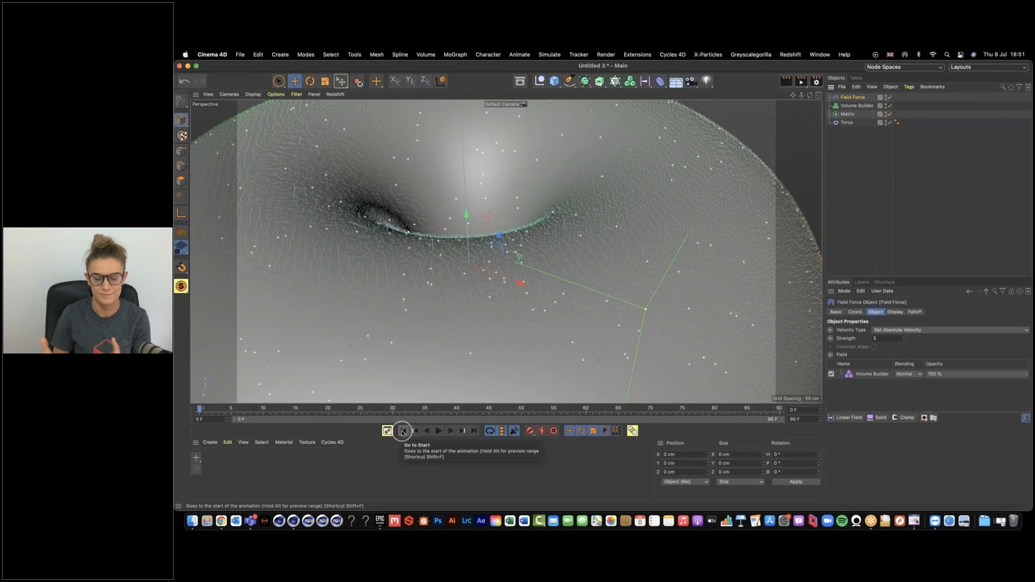
Add a Null object and rename it Xpresso
{"action": "left_click", "coordinate": [539, 82]}
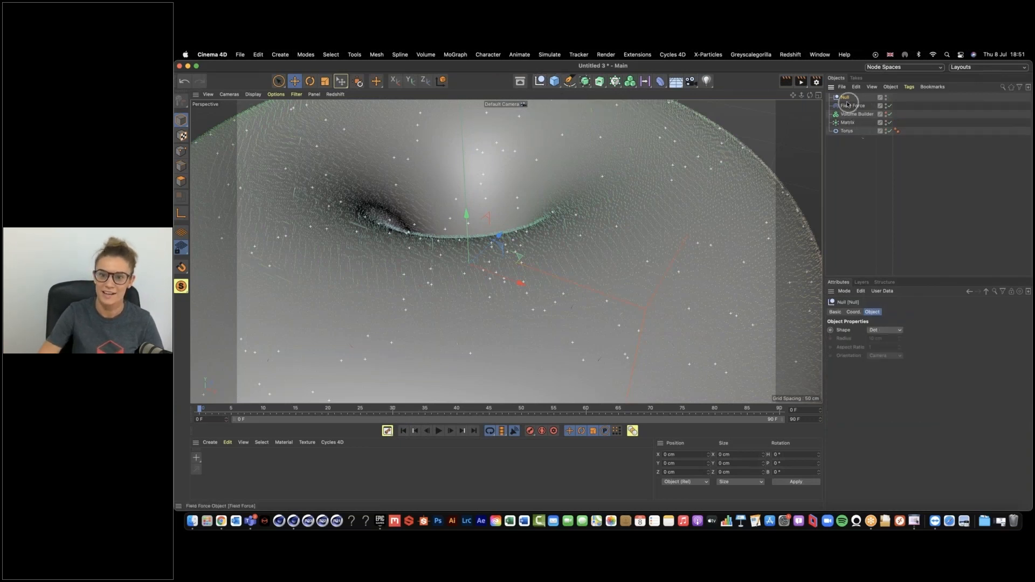
{"action": "left_click_drag", "start_coordinate": [845, 103], "coordinate": [846, 104]}
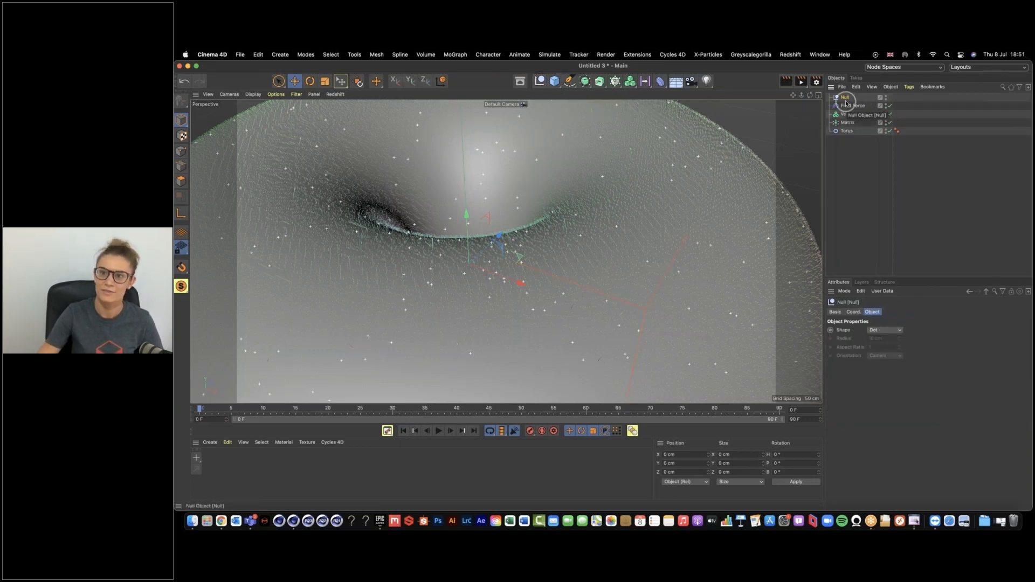
{"action": "left_click_drag", "start_coordinate": [846, 104], "coordinate": [844, 98]}
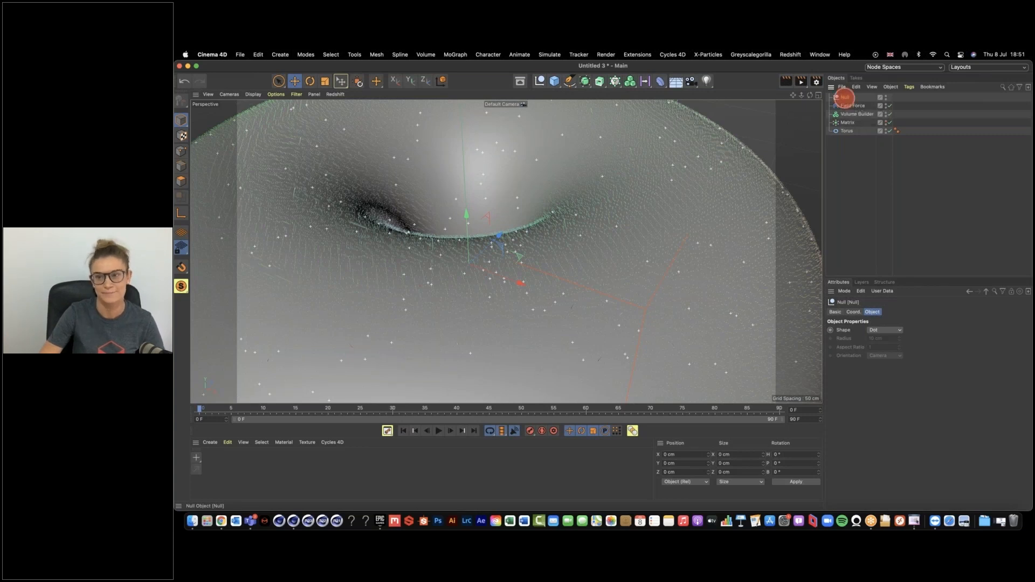
{"action": "double_click", "coordinate": [851, 98]}
{"action": "type", "text": "Xpres"}
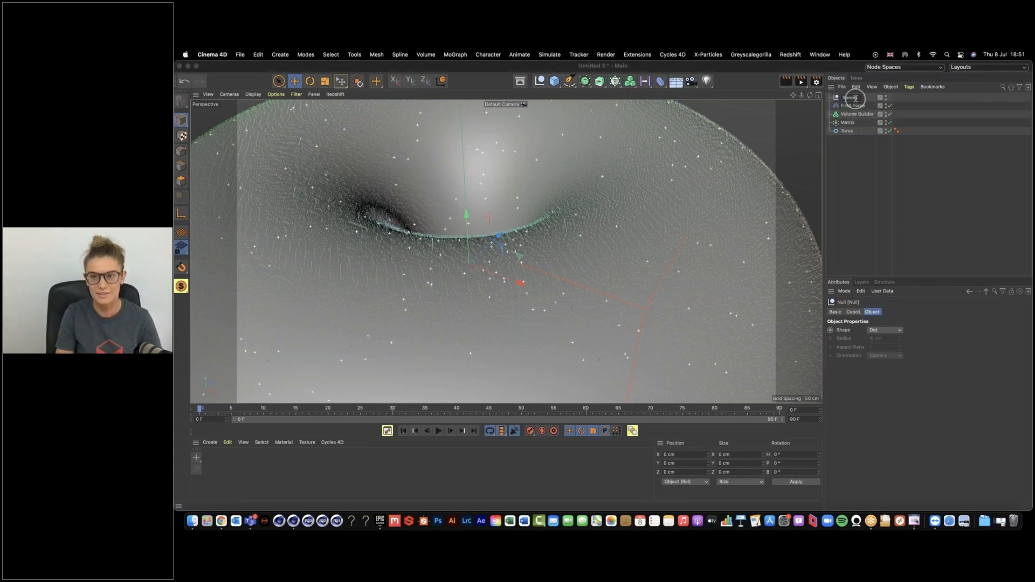
{"action": "type", "text": "so"}
{"action": "key", "text": "Return"}
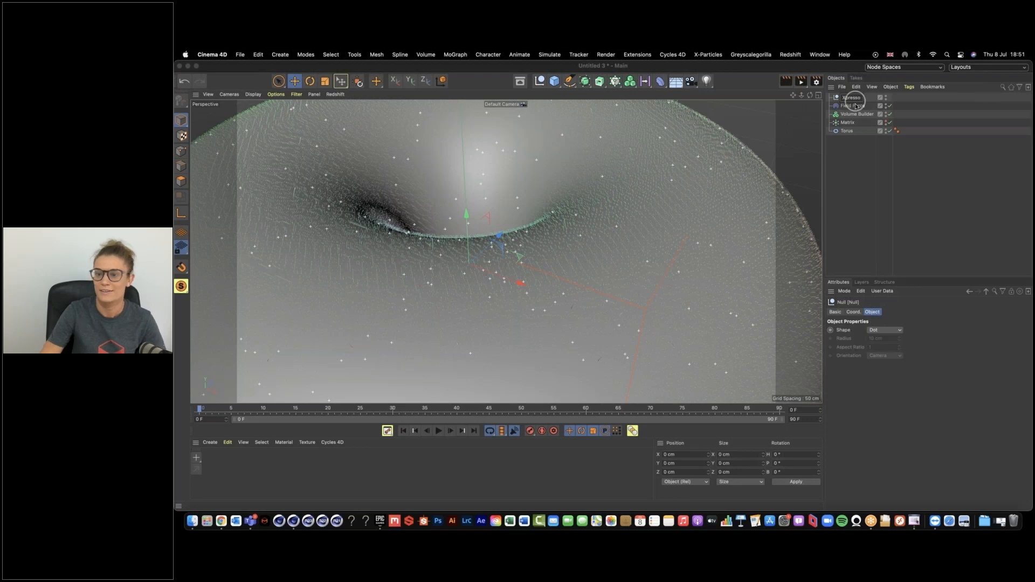
Add an XPresso tag to the Xpresso null and enlarge the XPresso Editor window
{"action": "right_click", "coordinate": [850, 97]}
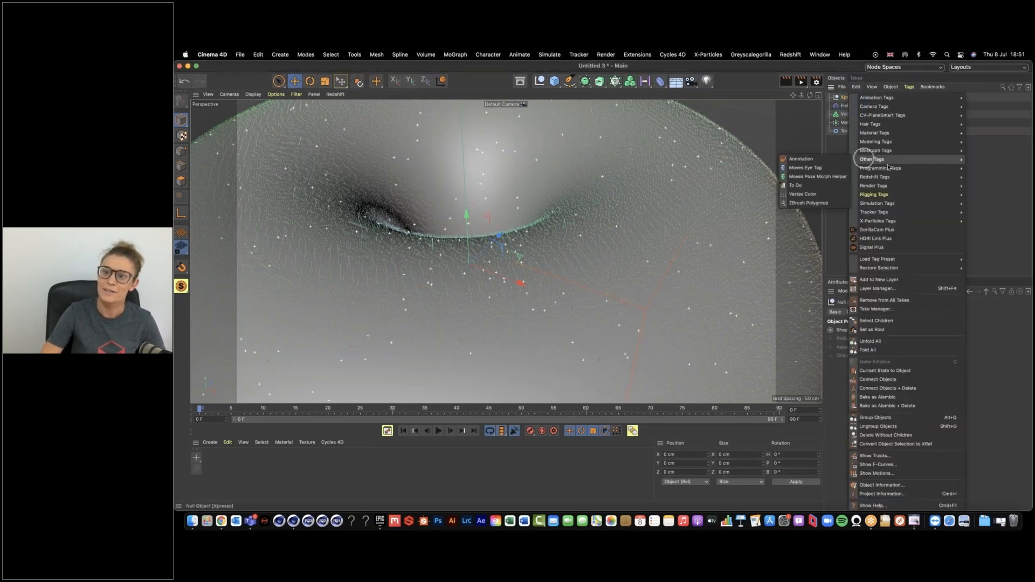
{"action": "mouse_move", "coordinate": [888, 168]}
{"action": "left_click", "coordinate": [977, 192]}
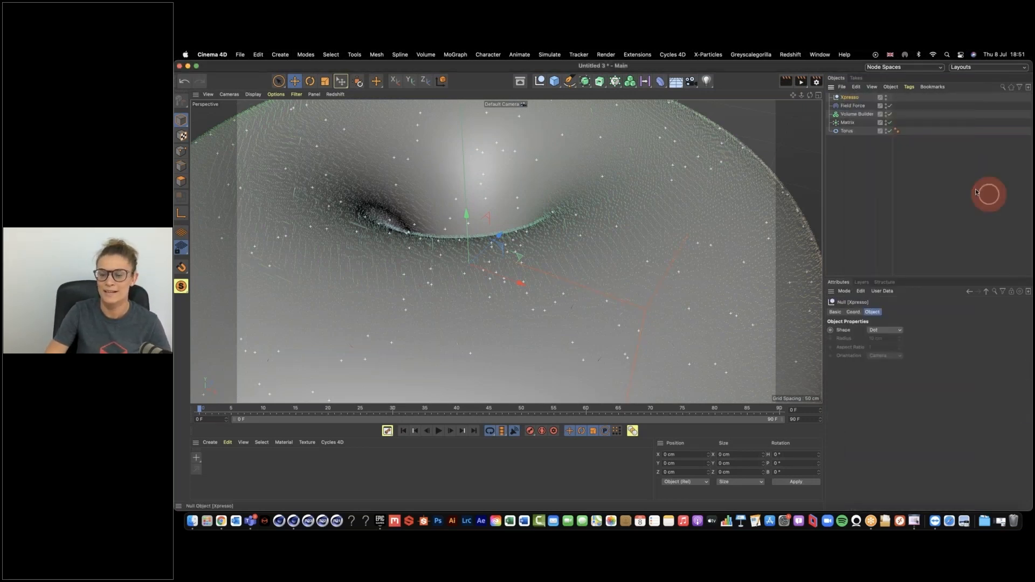
{"action": "left_click_drag", "start_coordinate": [906, 188], "coordinate": [533, 122]}
{"action": "left_click_drag", "start_coordinate": [652, 358], "coordinate": [764, 425]}
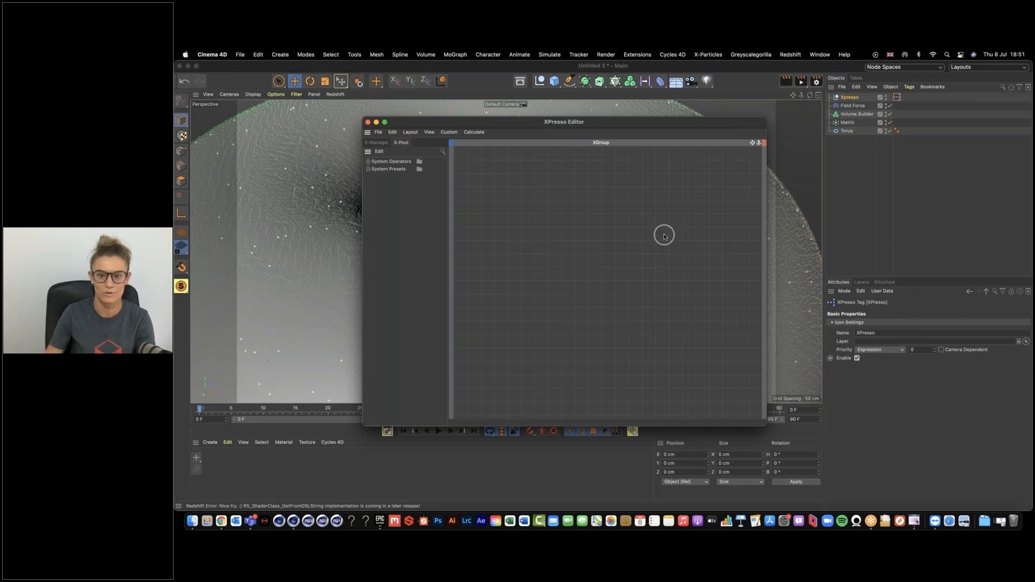
Create a Thinking Particles P Pass node in the XPresso graph and position it with room for another node beside it
{"action": "right_click", "coordinate": [509, 221]}
{"action": "mouse_move", "coordinate": [546, 224]}
{"action": "mouse_move", "coordinate": [588, 268]}
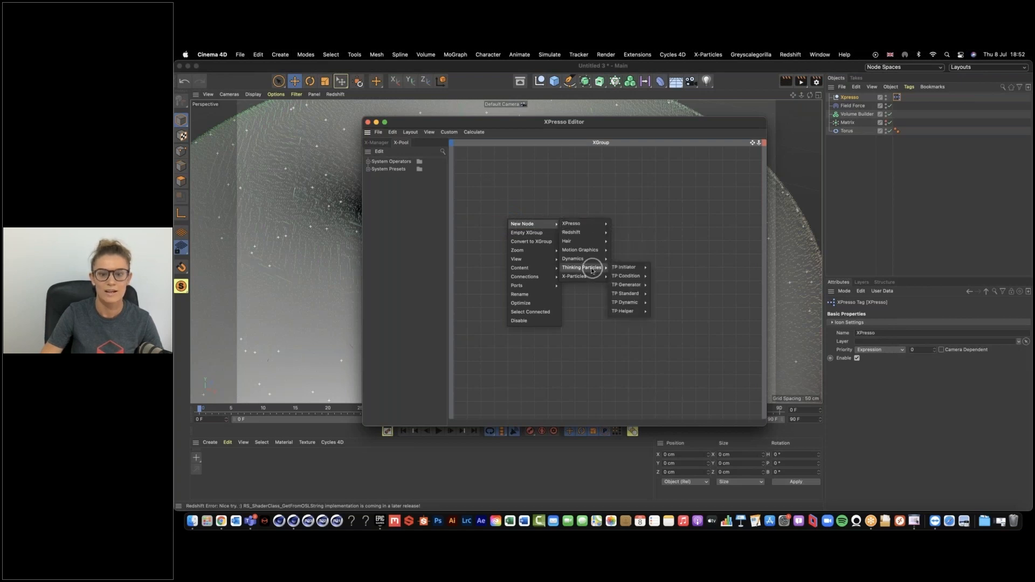
{"action": "left_click", "coordinate": [662, 269]}
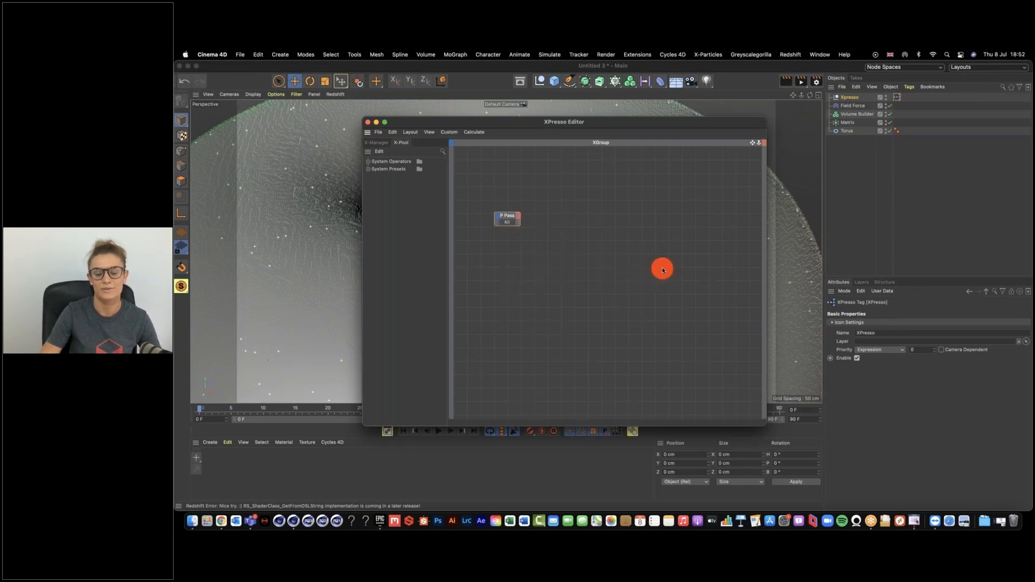
{"action": "left_click", "coordinate": [506, 216]}
{"action": "left_click_drag", "start_coordinate": [510, 223], "coordinate": [519, 235]}
Create a Thinking Particles PForceObject node beside the P Pass node
{"action": "right_click", "coordinate": [623, 235]}
{"action": "mouse_move", "coordinate": [638, 237]}
{"action": "mouse_move", "coordinate": [693, 236]}
{"action": "mouse_move", "coordinate": [709, 280]}
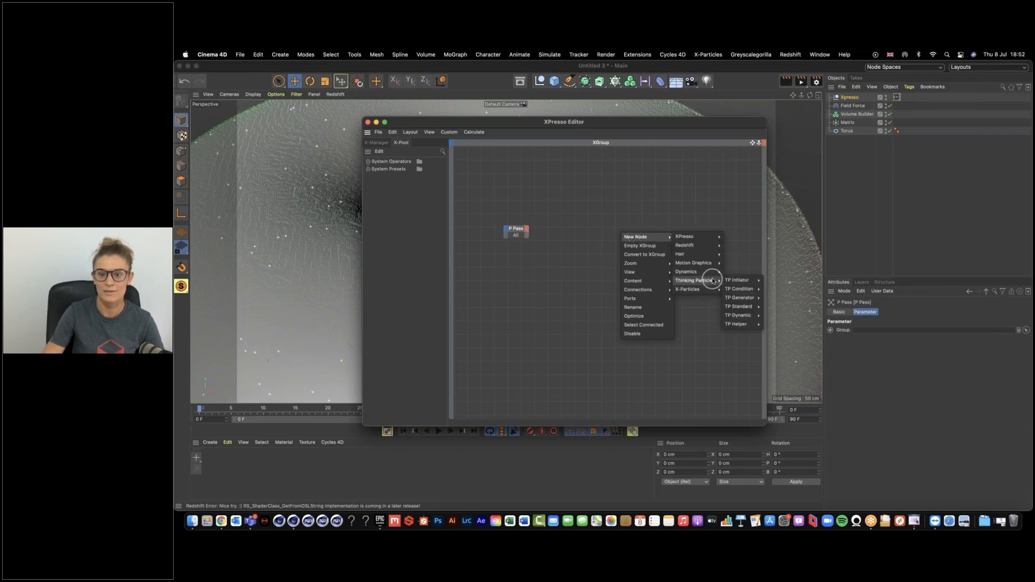
{"action": "mouse_move", "coordinate": [746, 311]}
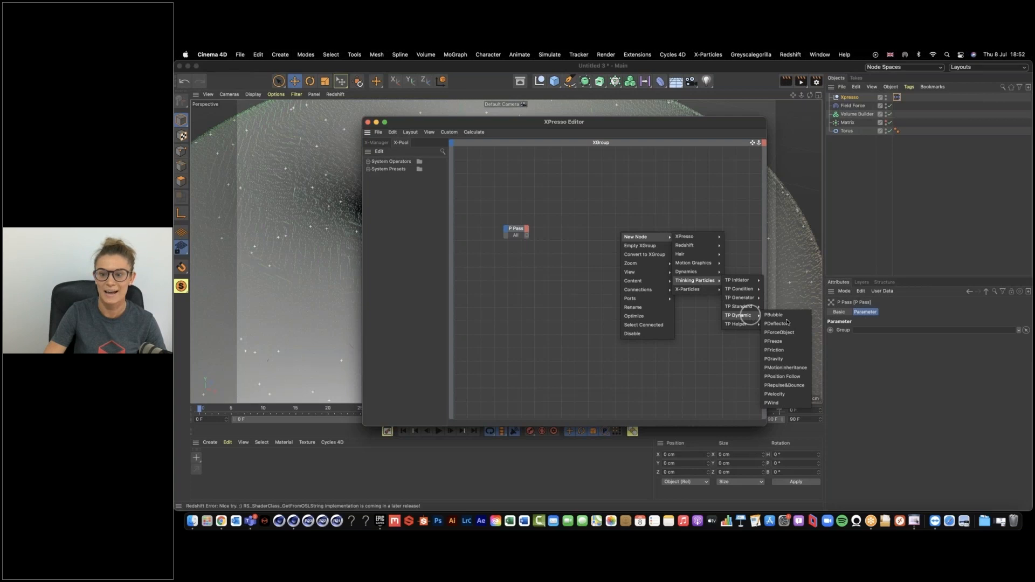
{"action": "left_click", "coordinate": [791, 332]}
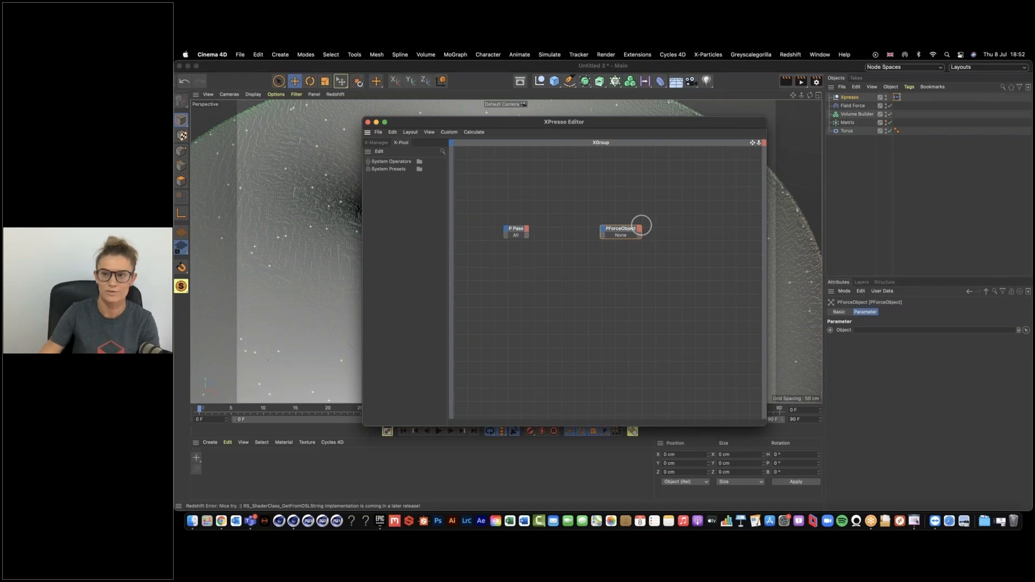
Assign the Field Force to the PForceObject node, connect the P Pass particle output to it, and close the XPresso Editor
{"action": "left_click_drag", "start_coordinate": [849, 106], "coordinate": [621, 233]}
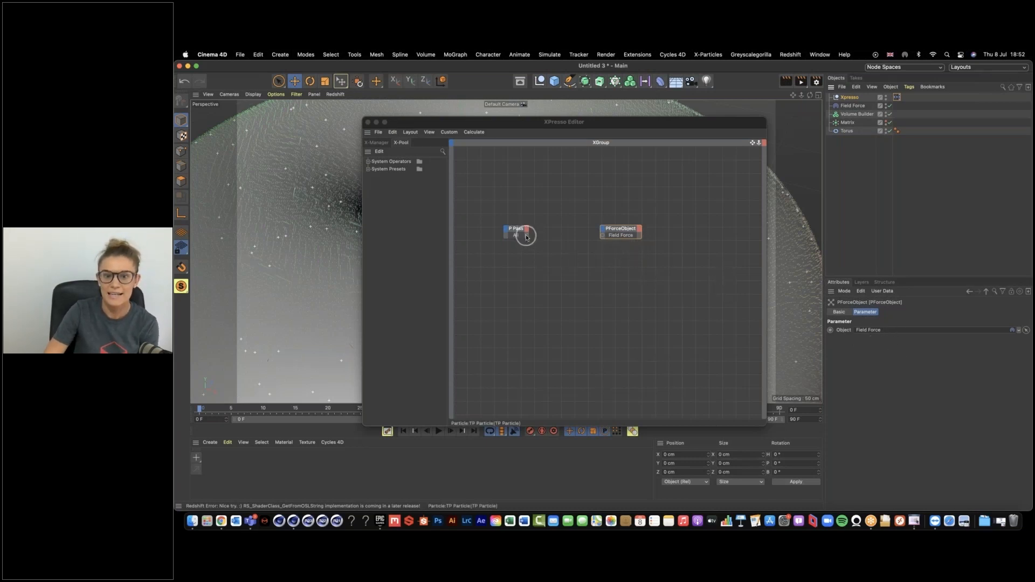
{"action": "left_click_drag", "start_coordinate": [526, 236], "coordinate": [604, 235]}
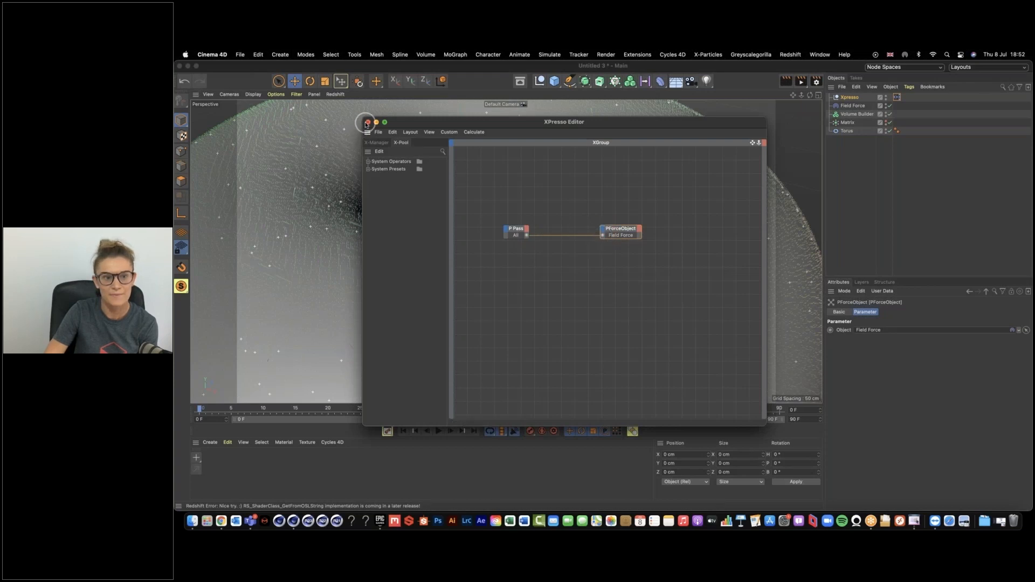
{"action": "left_click", "coordinate": [368, 122]}
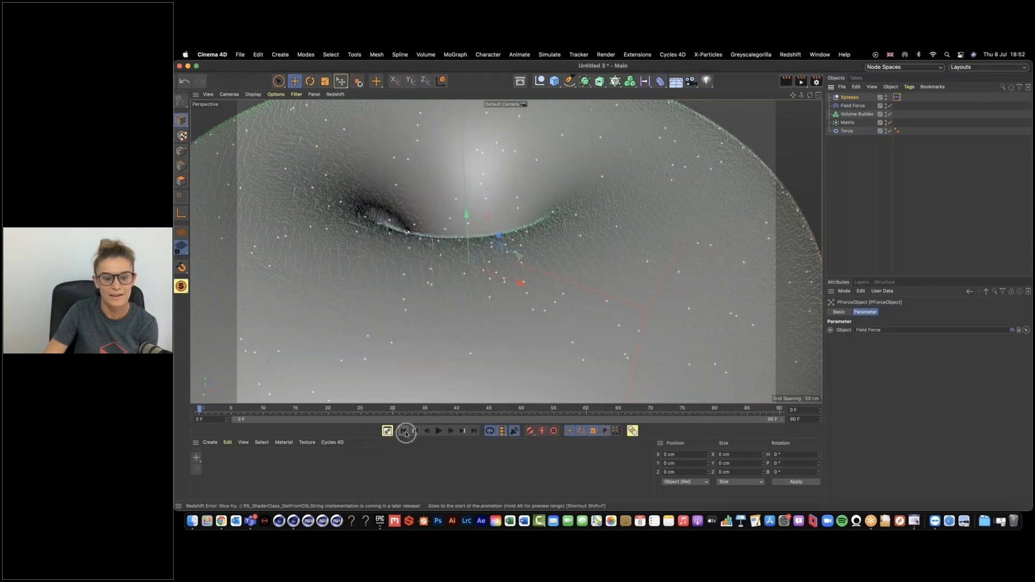
Play the animation from the first frame to check how the particles move over the torus
{"action": "left_click", "coordinate": [439, 432]}
{"action": "left_click", "coordinate": [438, 431]}
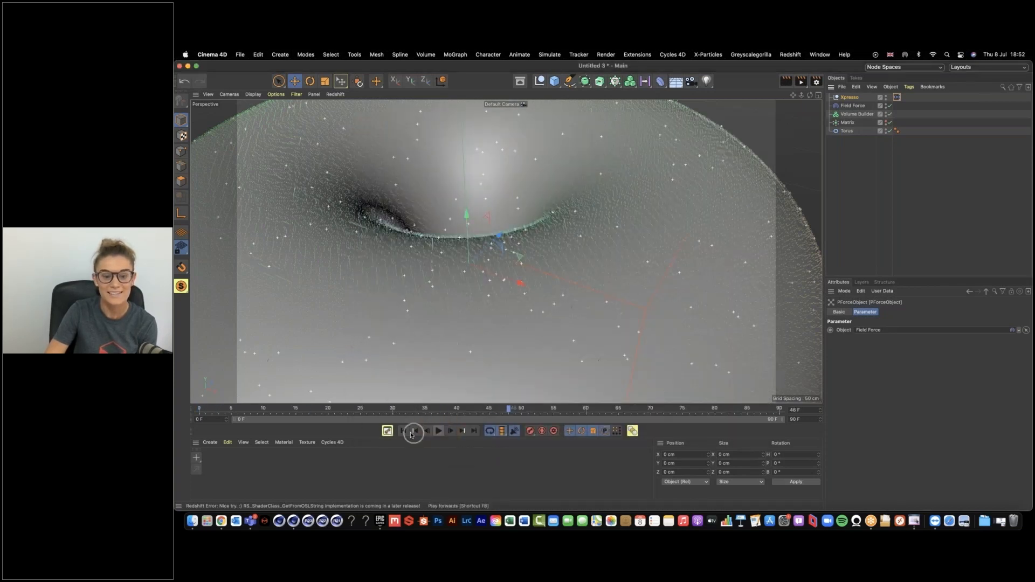
{"action": "left_click", "coordinate": [404, 431]}
{"action": "left_click", "coordinate": [439, 432]}
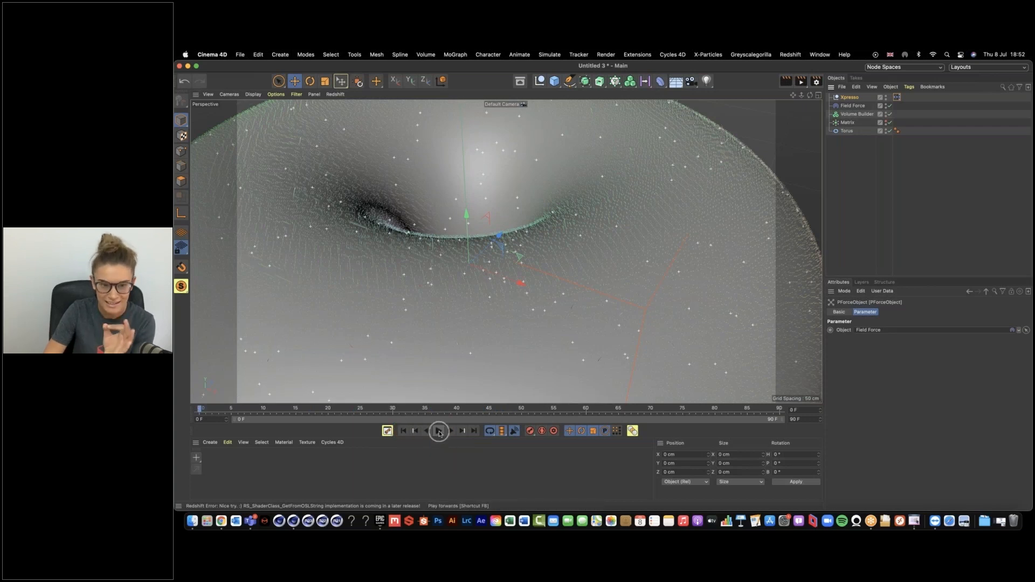
{"action": "left_click", "coordinate": [438, 431]}
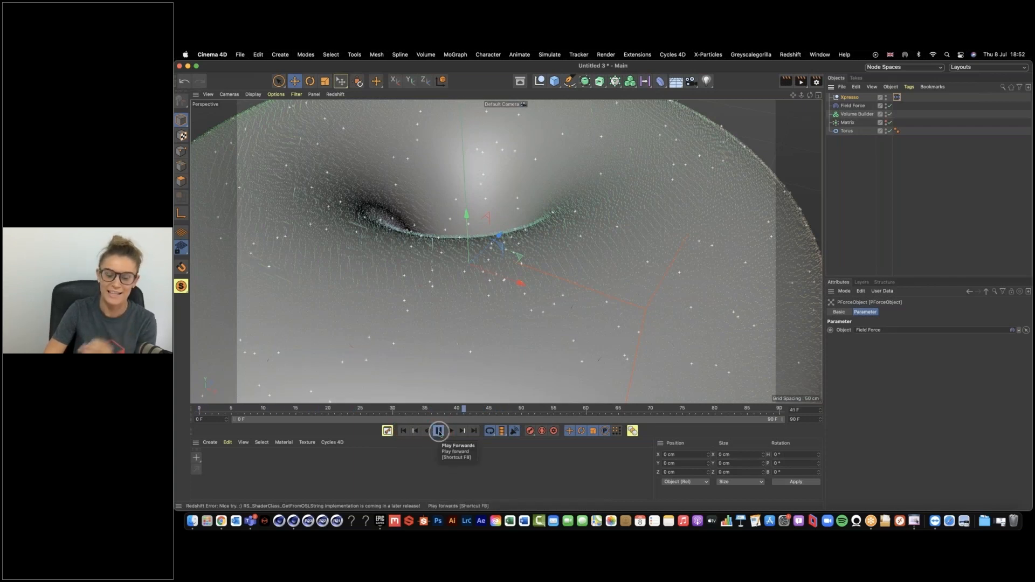
{"action": "left_click", "coordinate": [438, 431]}
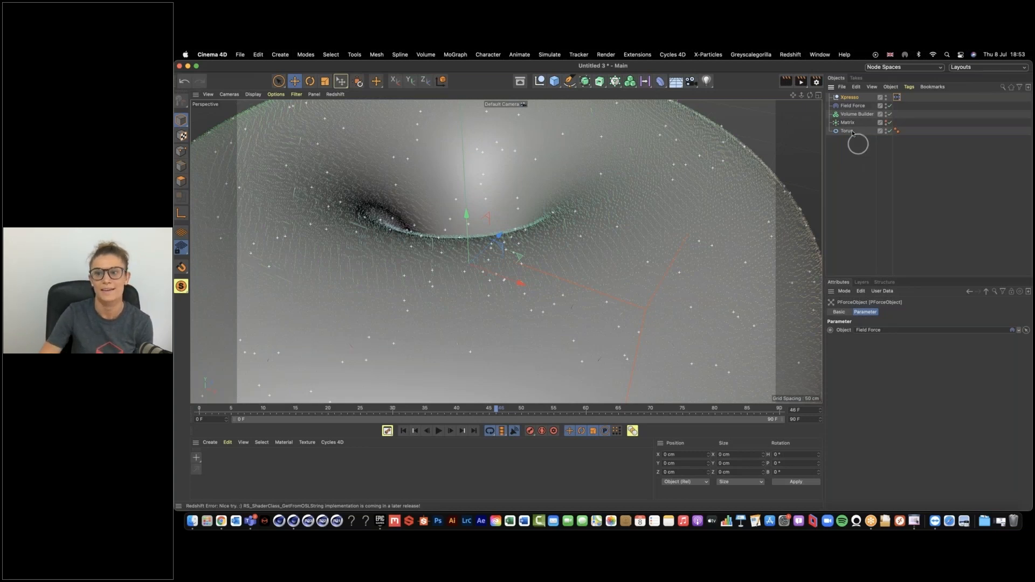
Add a Random Field to the scene
{"action": "left_click", "coordinate": [854, 114]}
{"action": "left_click_drag", "start_coordinate": [645, 81], "coordinate": [686, 99]}
{"action": "left_click_drag", "start_coordinate": [694, 137], "coordinate": [794, 93]}
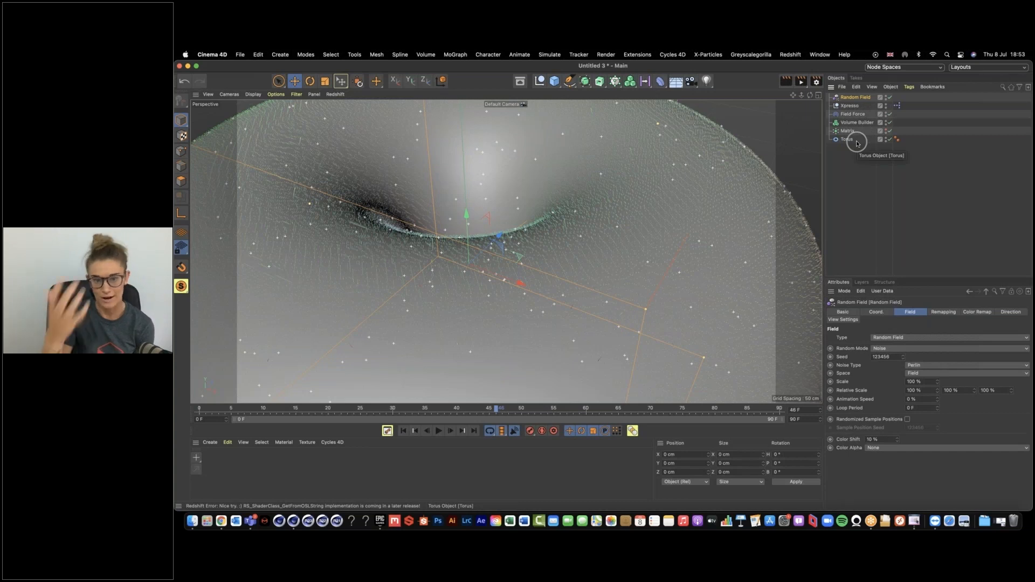
{"action": "left_click", "coordinate": [849, 123]}
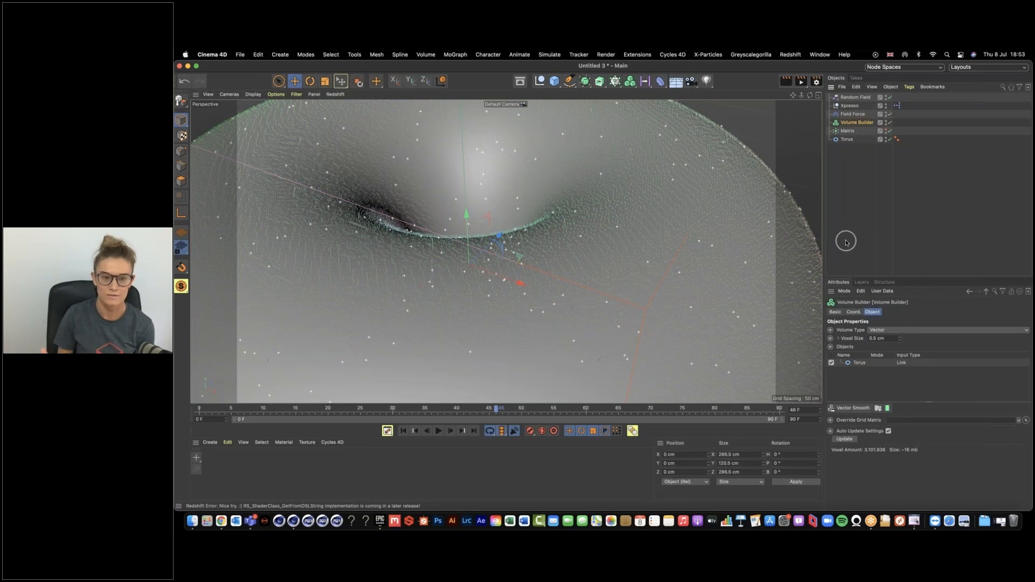
{"action": "left_click", "coordinate": [742, 123]}
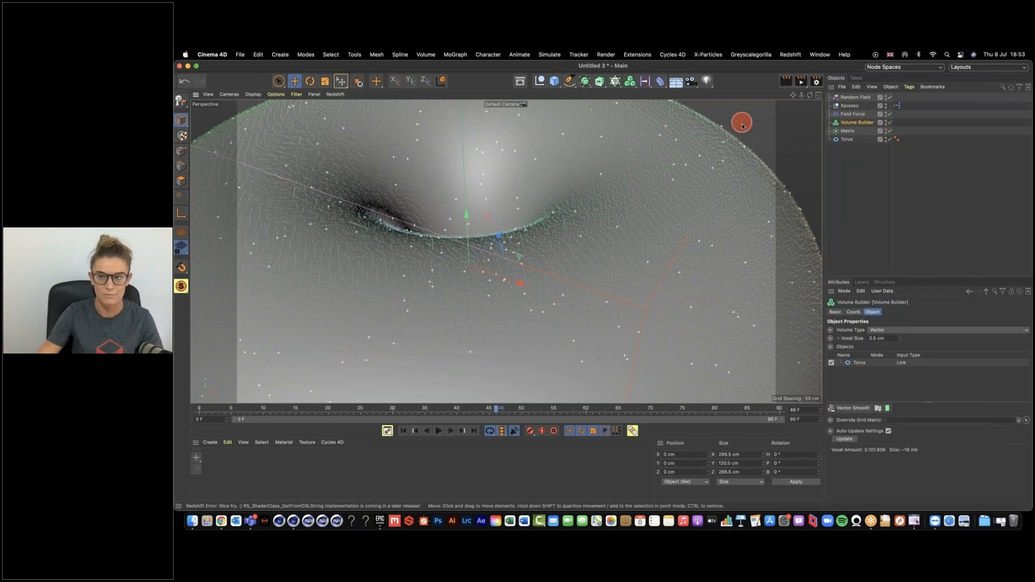
{"action": "scroll", "coordinate": [558, 231], "scroll_direction": "down", "scroll_amount": 5}
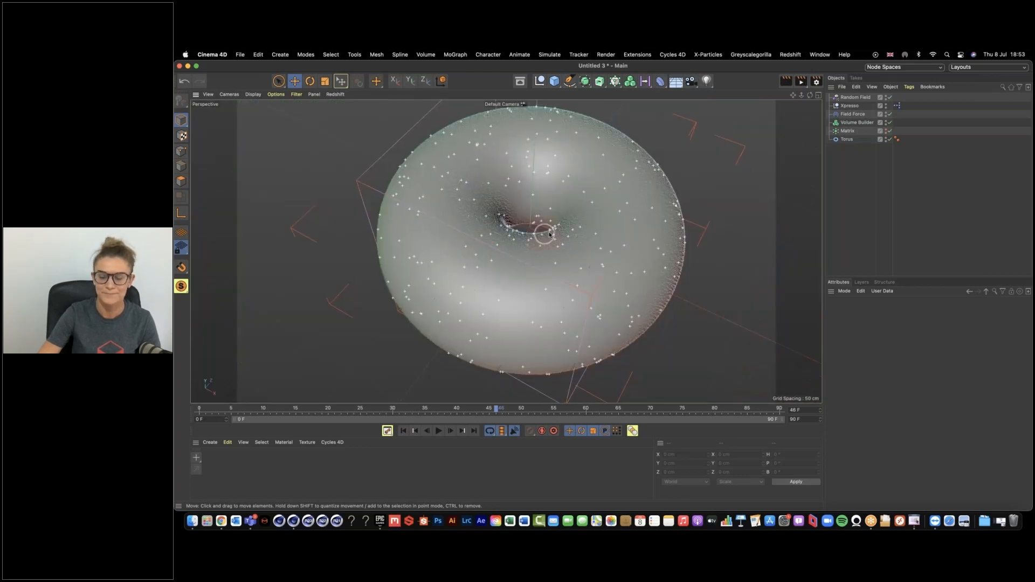
Add the Random Field to the Volume Builder's object list above the Torus
{"action": "middle_click_drag", "start_coordinate": [549, 235], "coordinate": [535, 248], "text": "alt"}
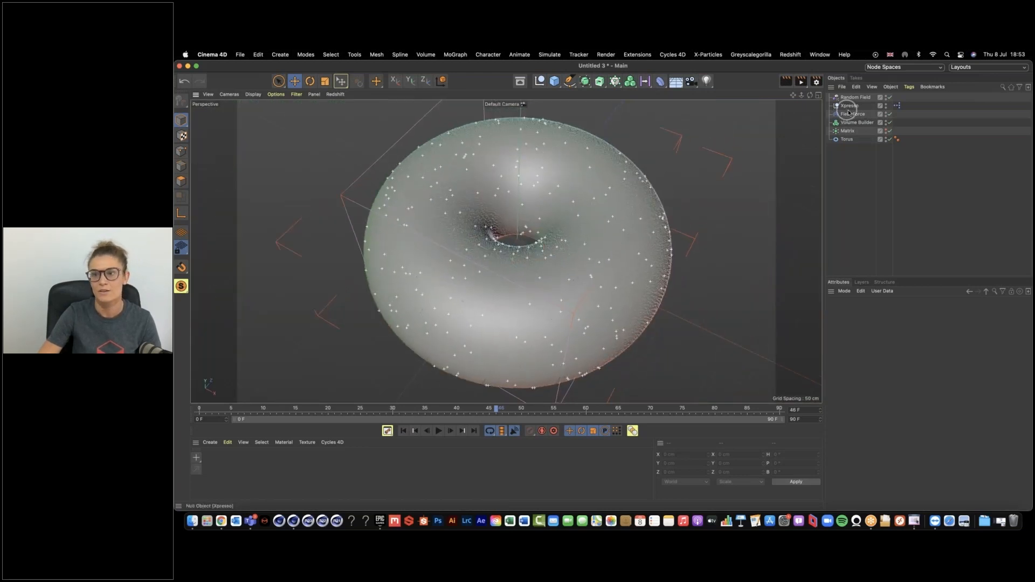
{"action": "left_click", "coordinate": [857, 123]}
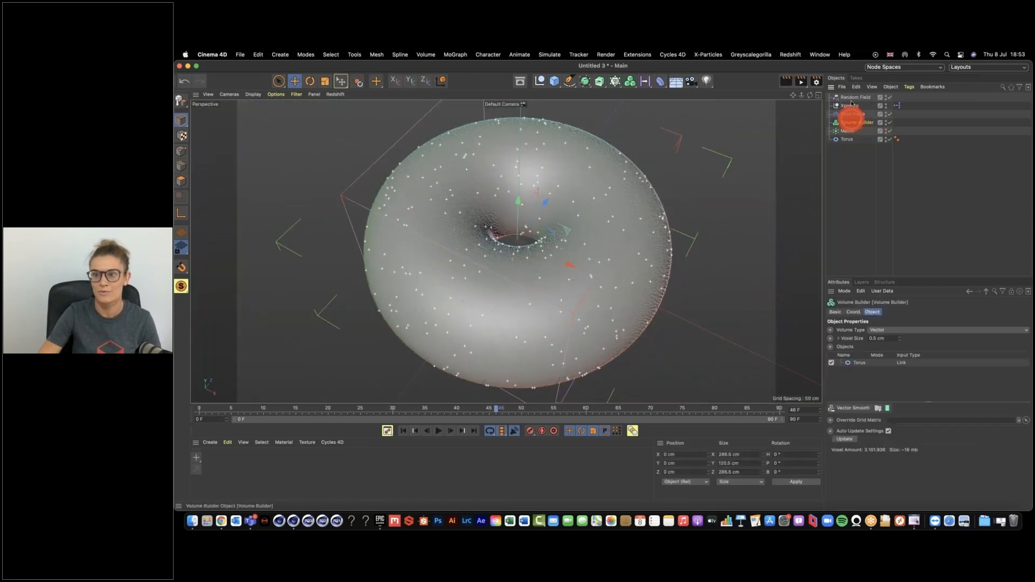
{"action": "left_click_drag", "start_coordinate": [851, 98], "coordinate": [852, 361]}
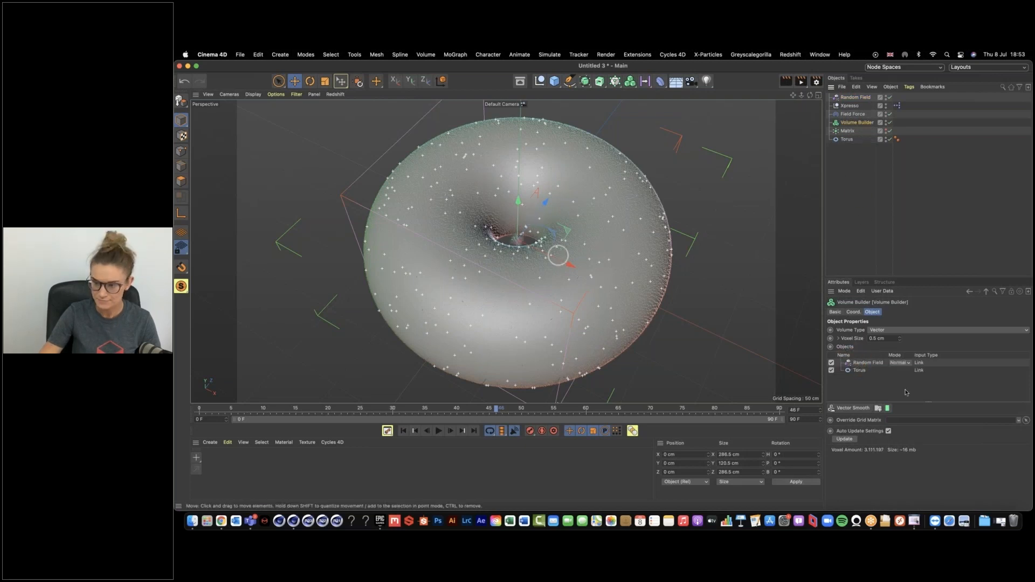
Set the creation space of the Volume Builder's Random Field entry to Objects Below
{"action": "left_click", "coordinate": [869, 363]}
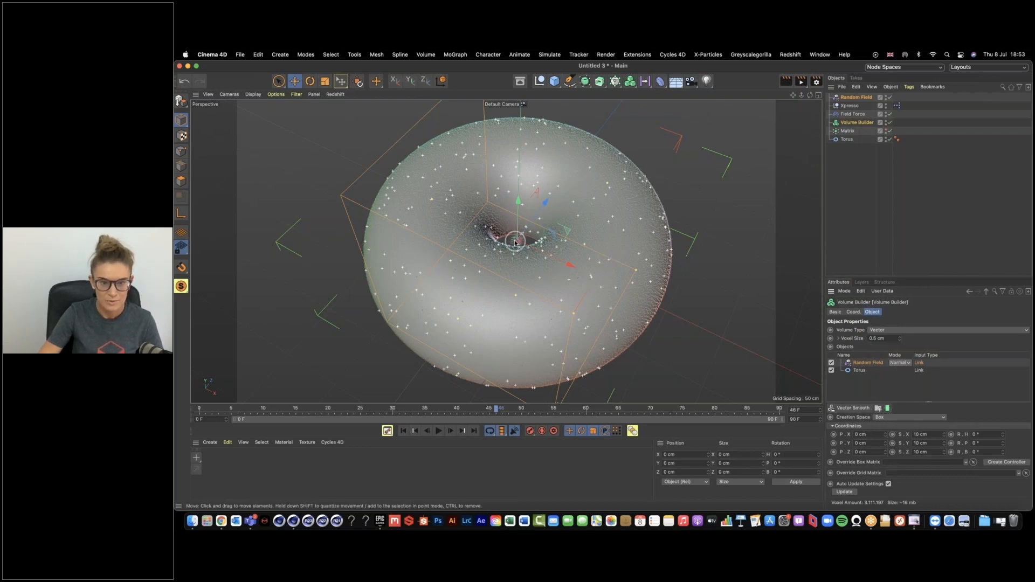
{"action": "scroll", "coordinate": [516, 242], "scroll_direction": "up", "scroll_amount": 10}
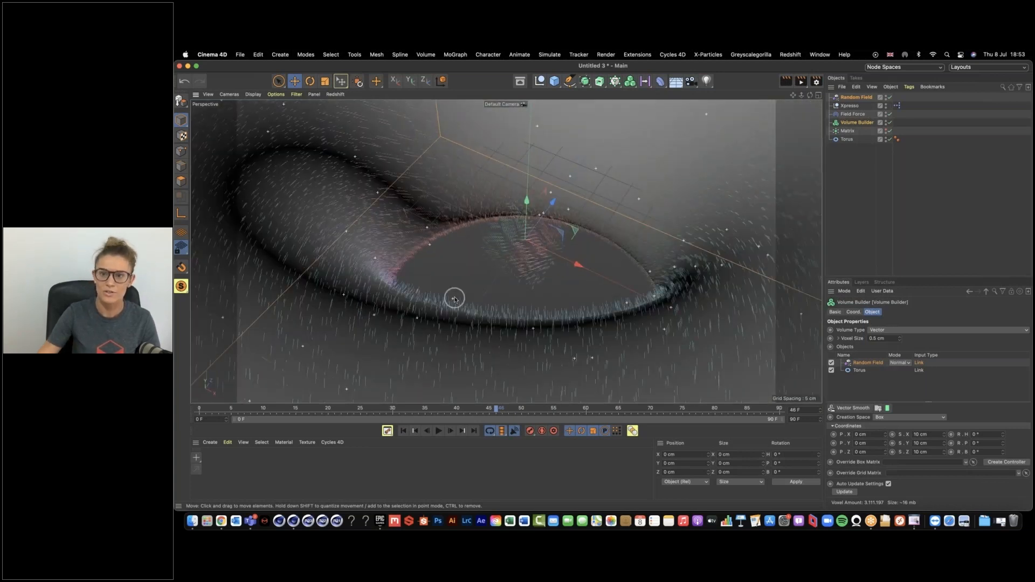
{"action": "right_click_drag", "start_coordinate": [647, 277], "coordinate": [546, 262], "text": "alt"}
{"action": "left_click", "coordinate": [931, 420]}
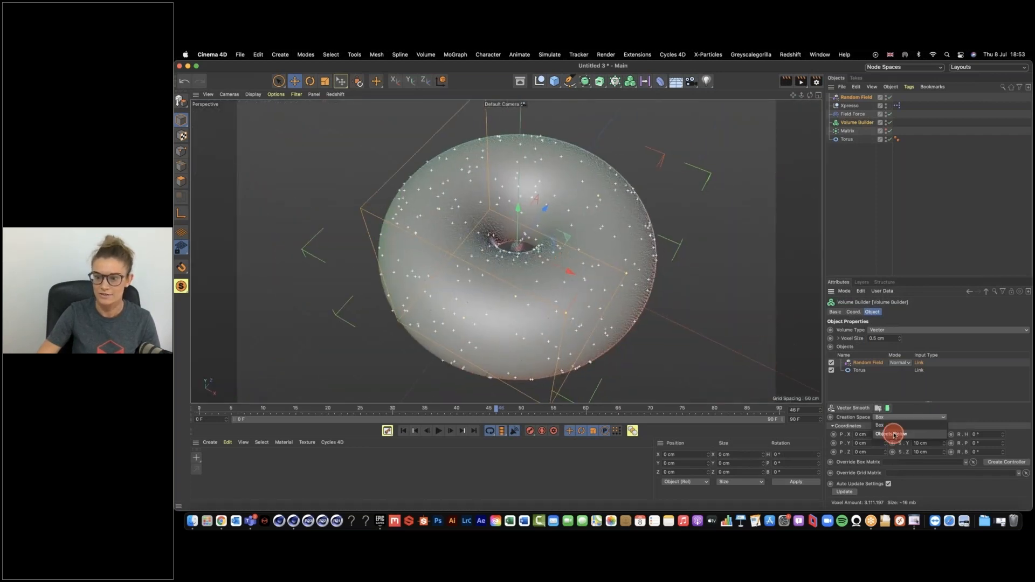
{"action": "left_click", "coordinate": [891, 430]}
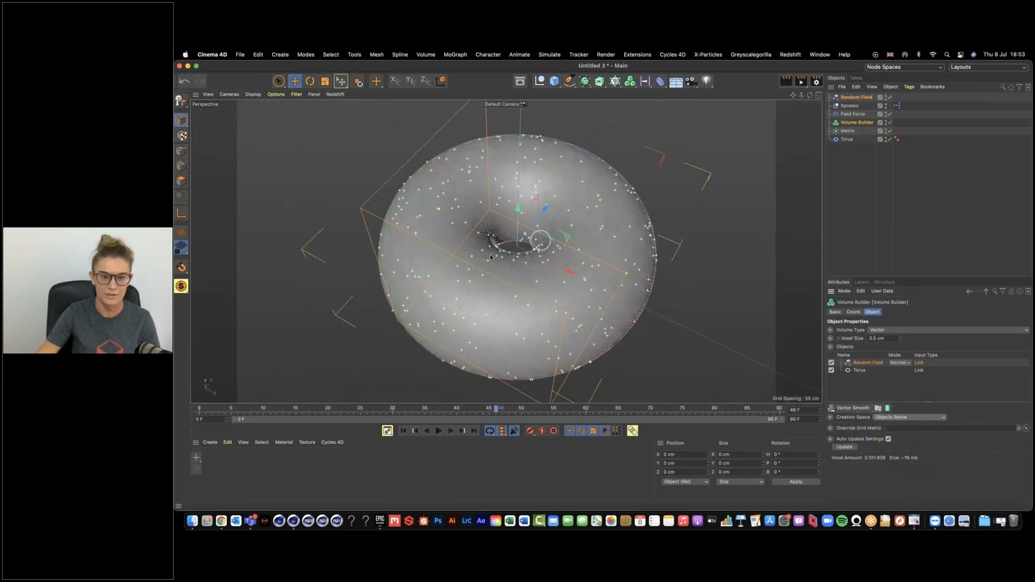
Set the Volume Builder's voxel size to 1 cm
{"action": "left_click_drag", "start_coordinate": [890, 339], "coordinate": [849, 333]}
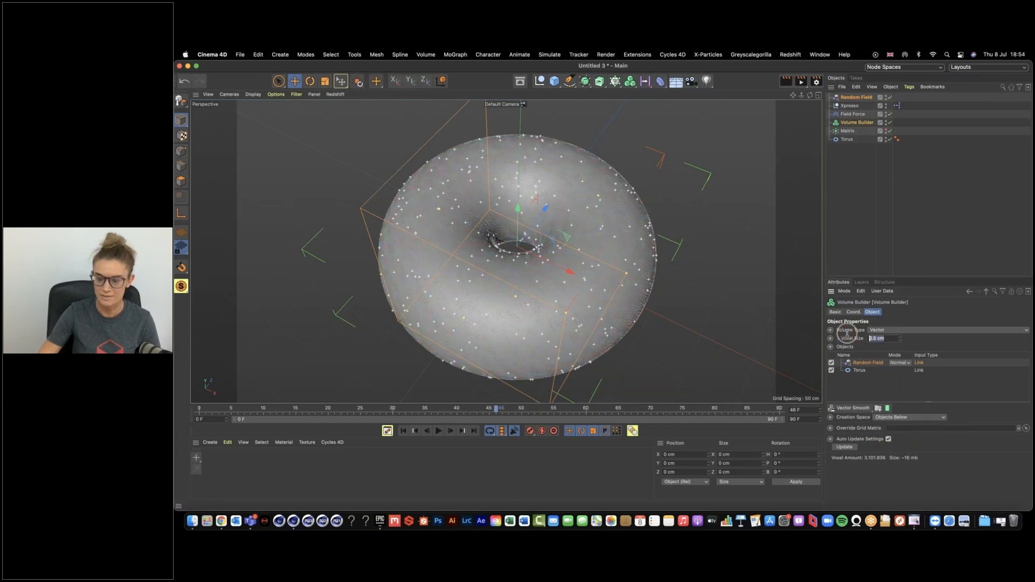
{"action": "type", "text": "1"}
{"action": "key", "text": "Return"}
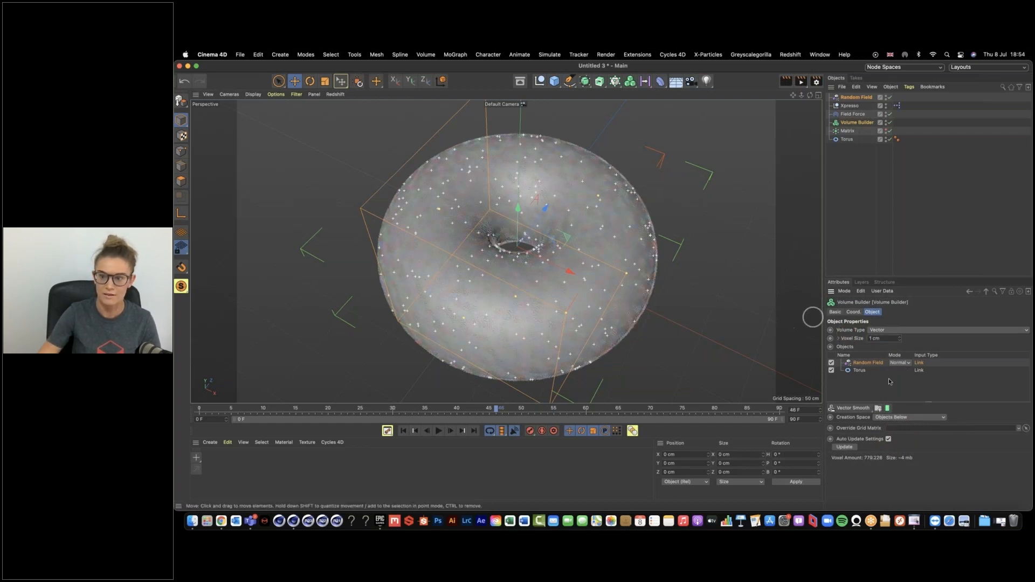
Toggle the Random Field off and on in the Volume Builder, and set its mode to Cross
{"action": "left_click", "coordinate": [830, 363]}
{"action": "left_click", "coordinate": [831, 363]}
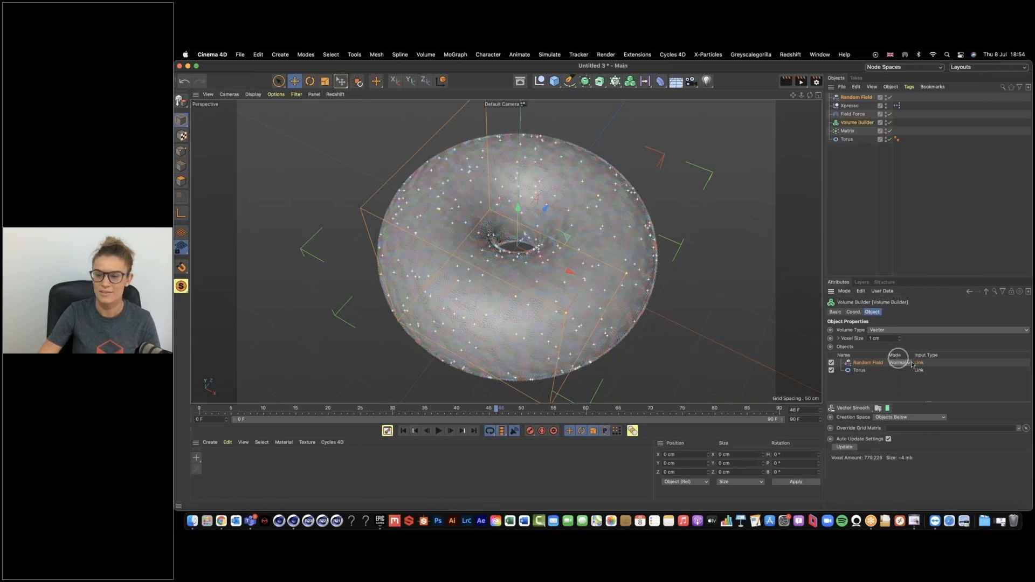
{"action": "left_click", "coordinate": [900, 363]}
{"action": "left_click", "coordinate": [900, 399]}
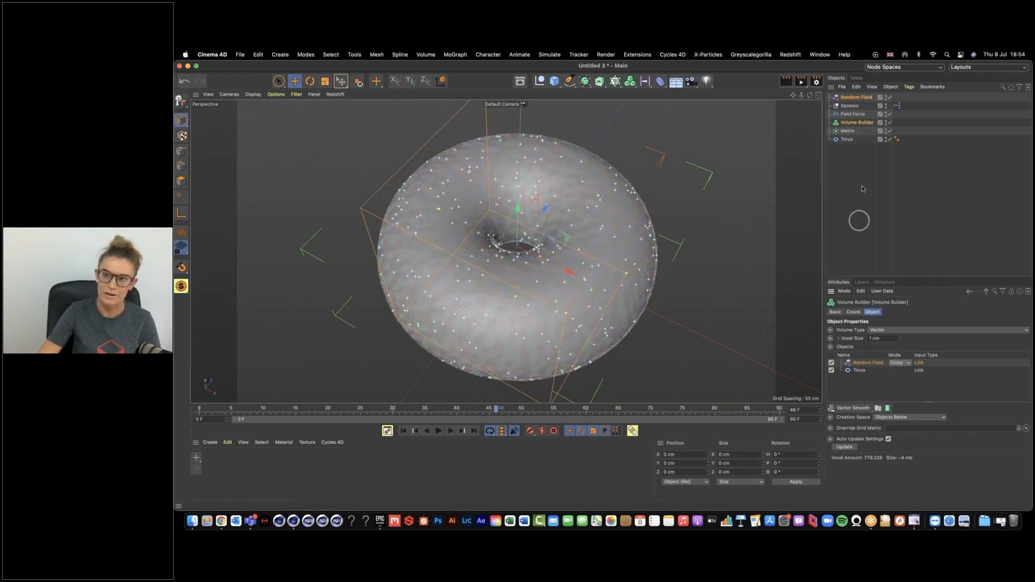
Play the animation from the first frame to check the particle movement with the Random Field applied, and return to the start
{"action": "left_click", "coordinate": [855, 97]}
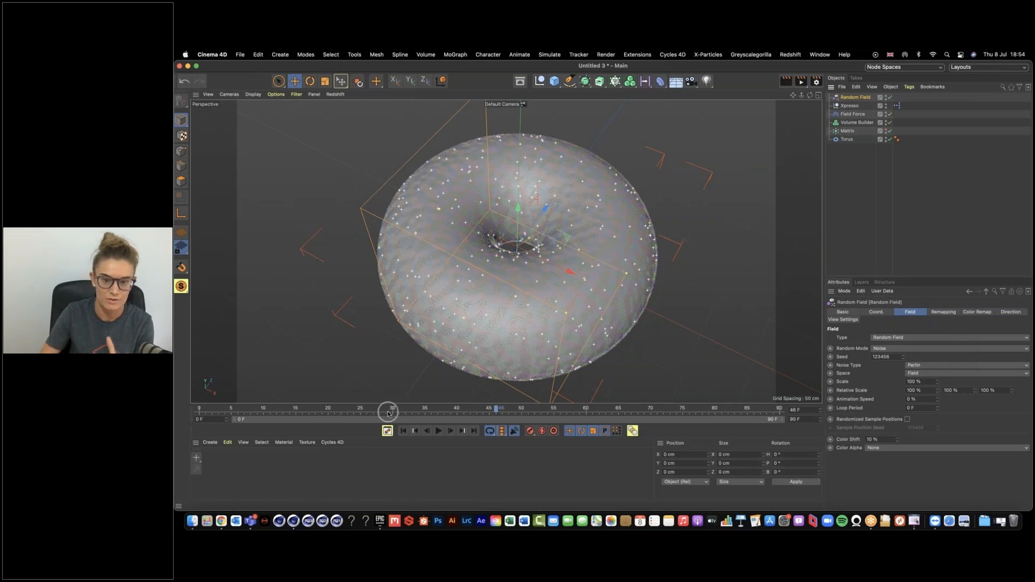
{"action": "left_click", "coordinate": [403, 431]}
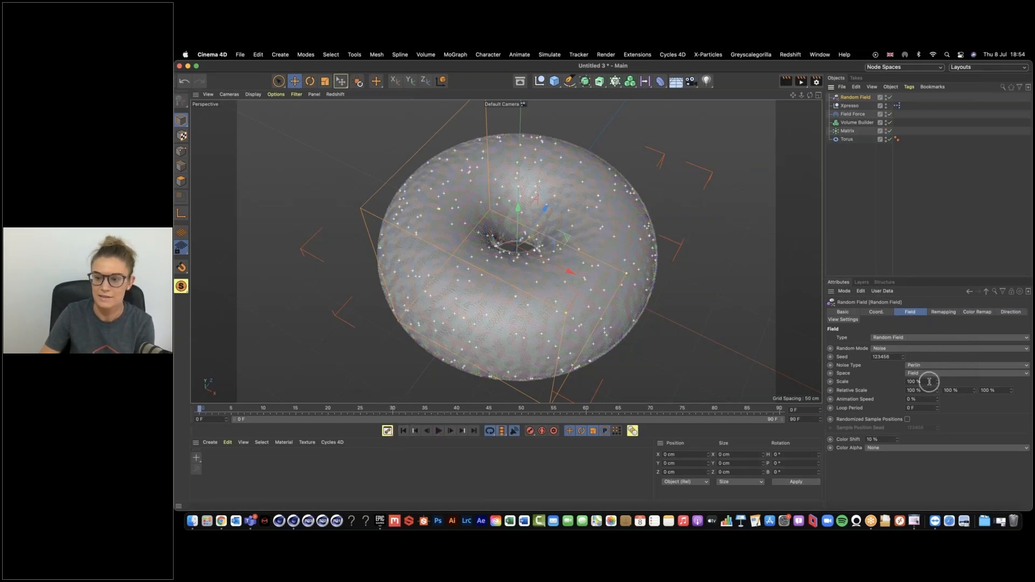
{"action": "left_click", "coordinate": [438, 431]}
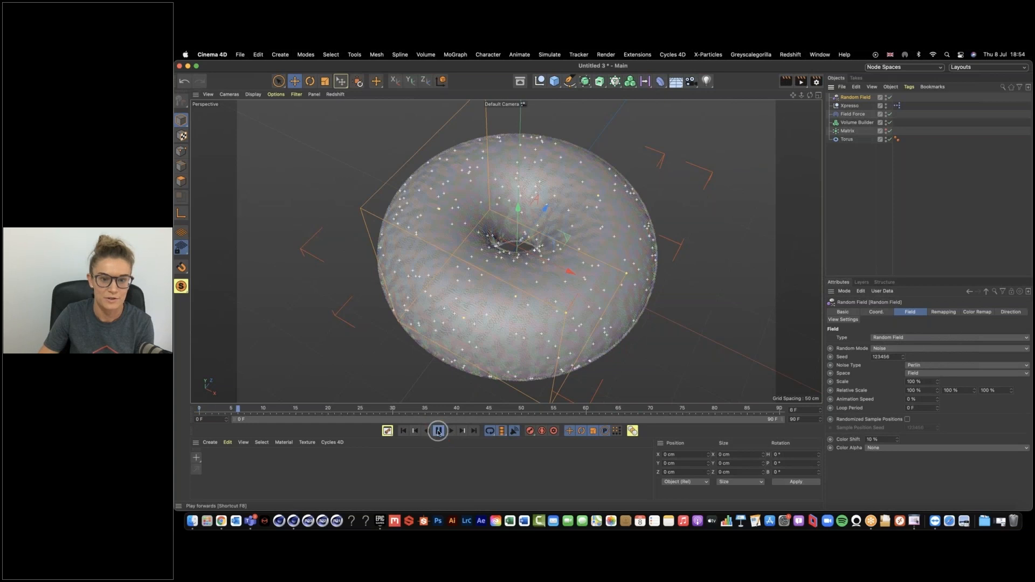
{"action": "left_click", "coordinate": [438, 431]}
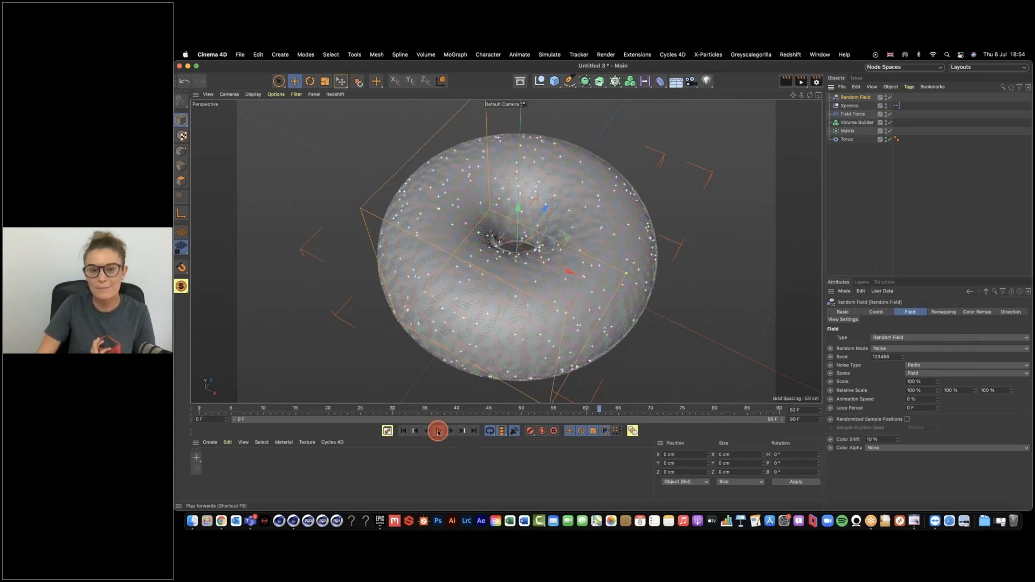
{"action": "left_click", "coordinate": [404, 430]}
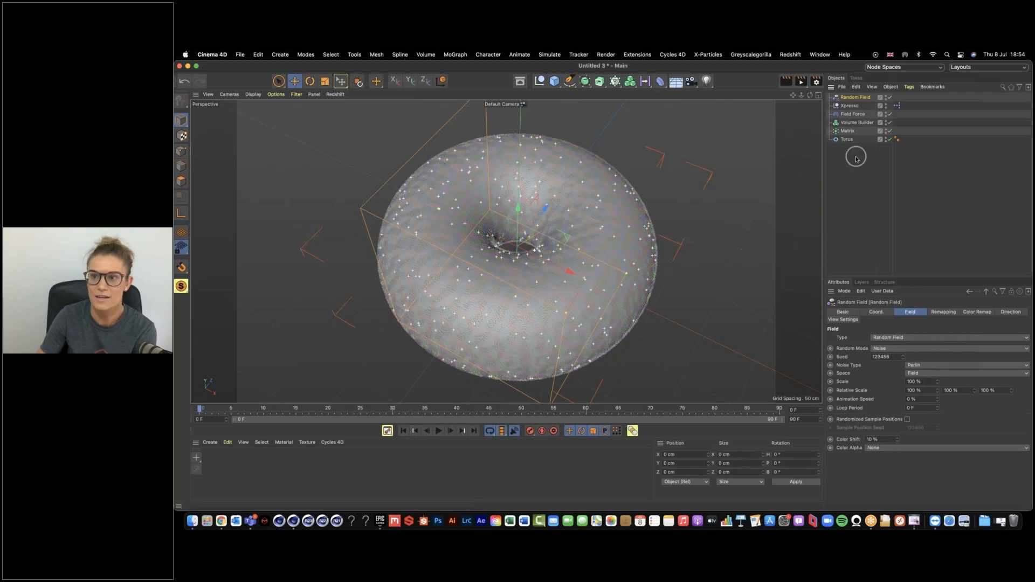
Set the Field Force strength to 100 and play the animation from the first frame to check the particle speed
{"action": "left_click", "coordinate": [852, 114]}
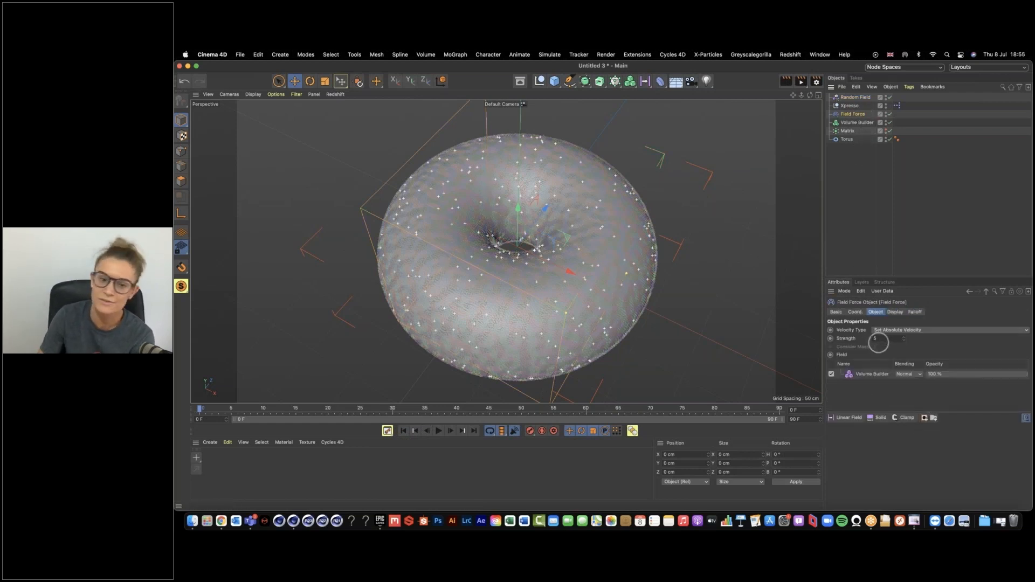
{"action": "double_click", "coordinate": [877, 340]}
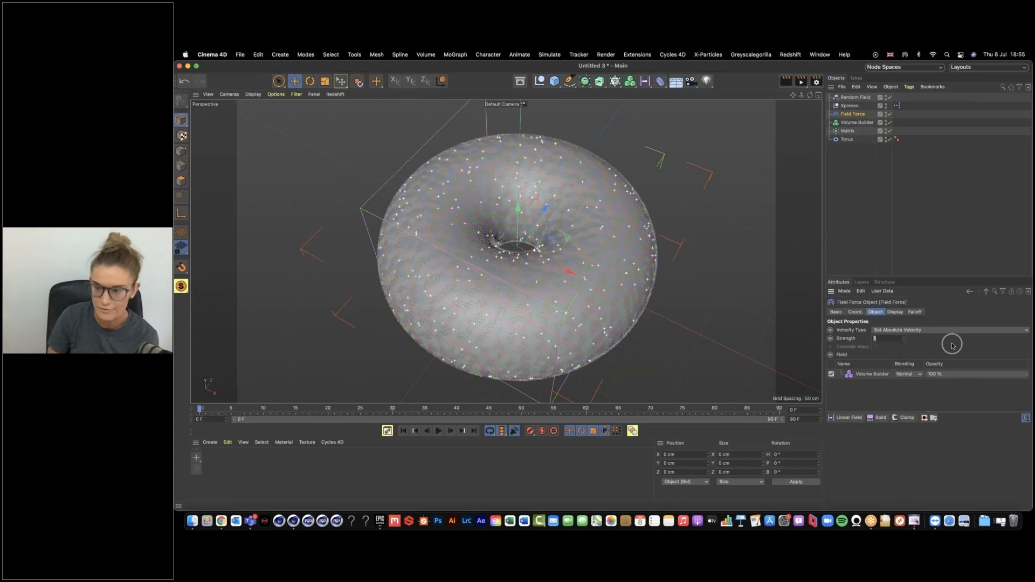
{"action": "type", "text": "100"}
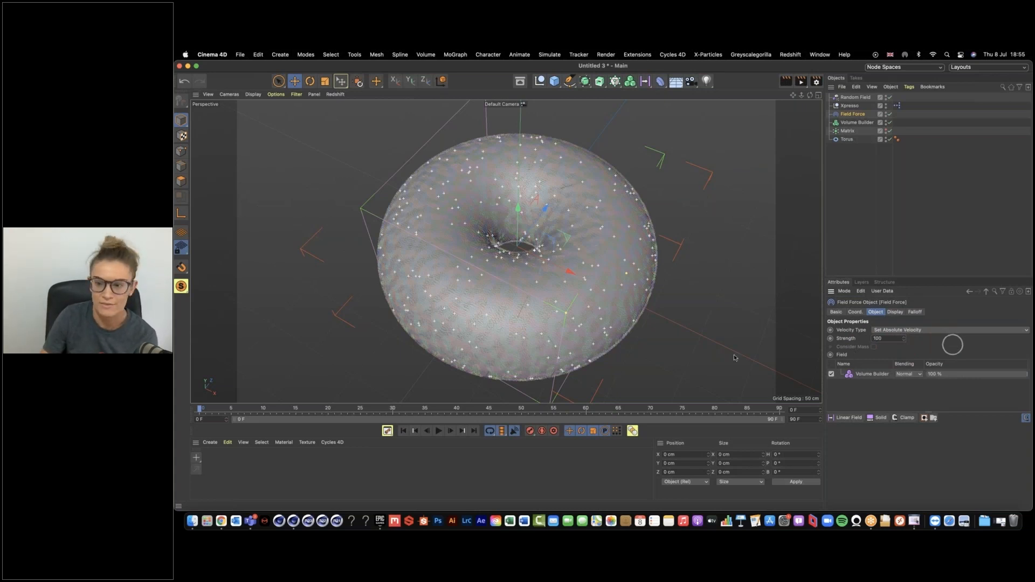
{"action": "left_click", "coordinate": [402, 431]}
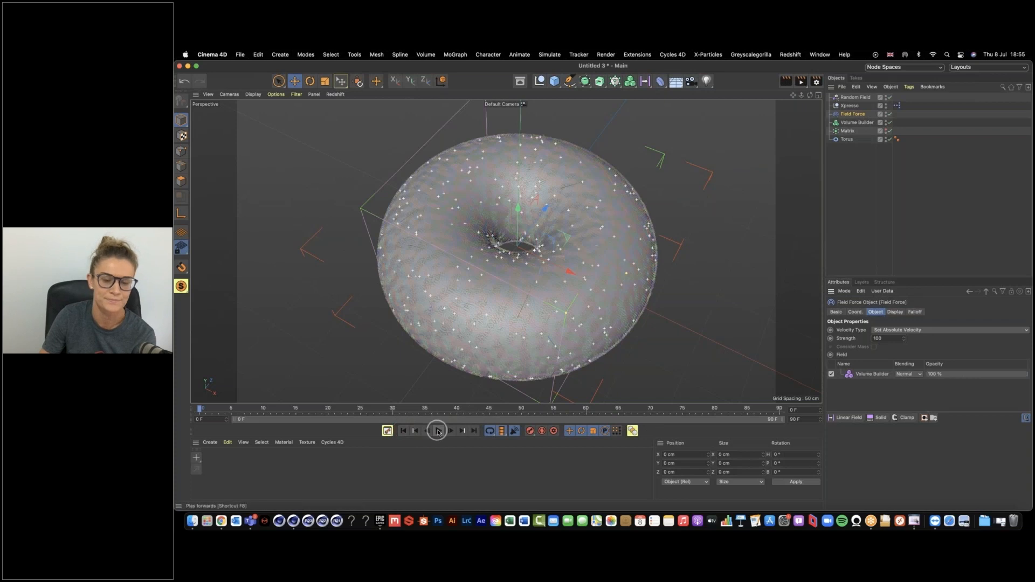
{"action": "left_click", "coordinate": [438, 430]}
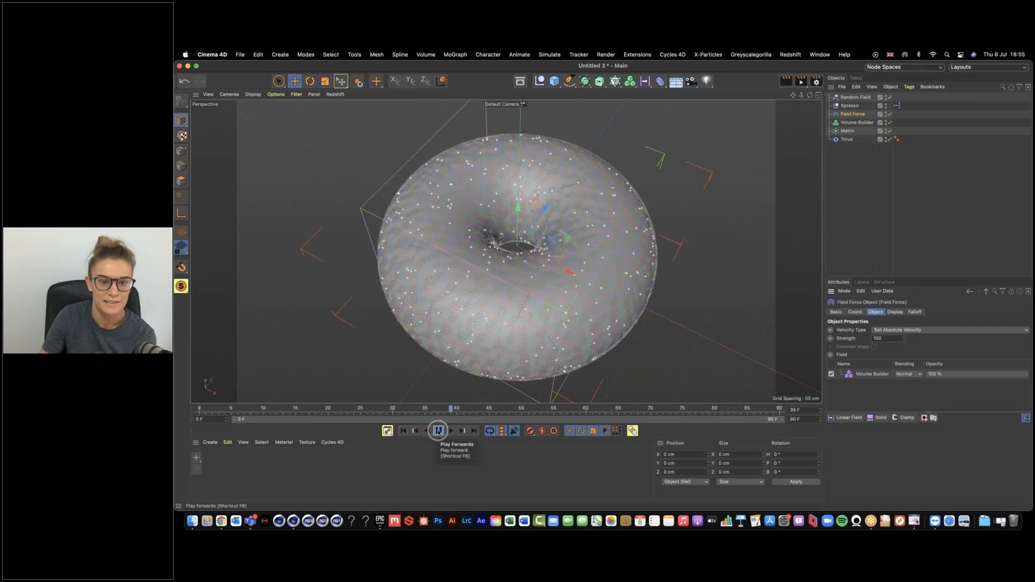
{"action": "left_click", "coordinate": [438, 430]}
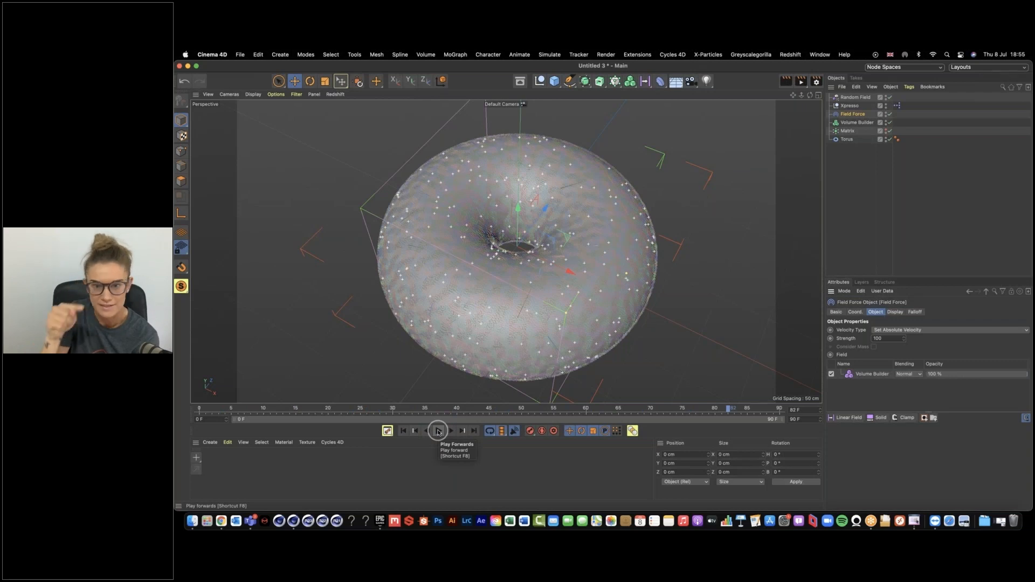
Set the Random Field's noise scale to 500 % and return the animation to the first frame
{"action": "left_click", "coordinate": [856, 98]}
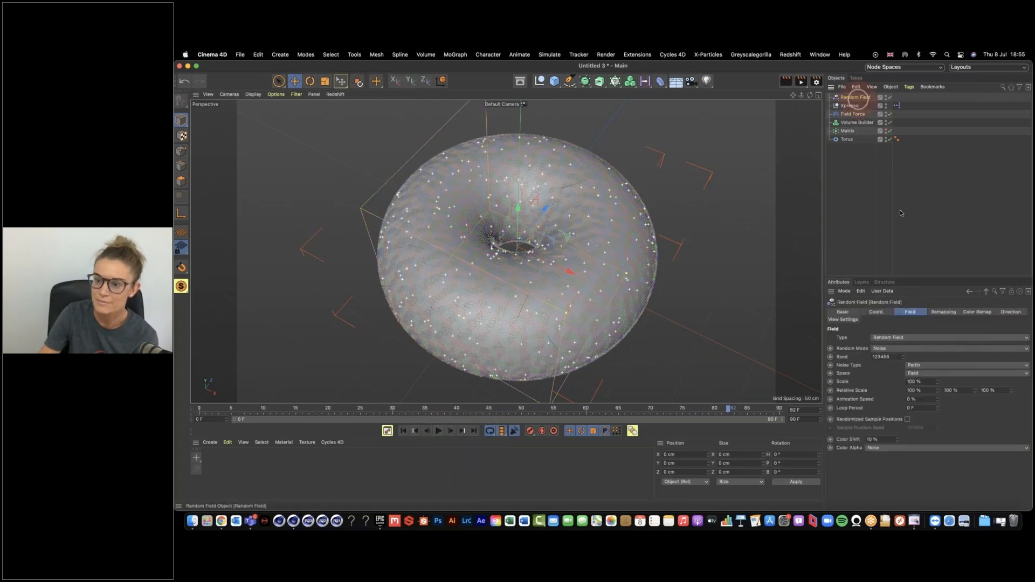
{"action": "double_click", "coordinate": [931, 383]}
{"action": "type", "text": "5"}
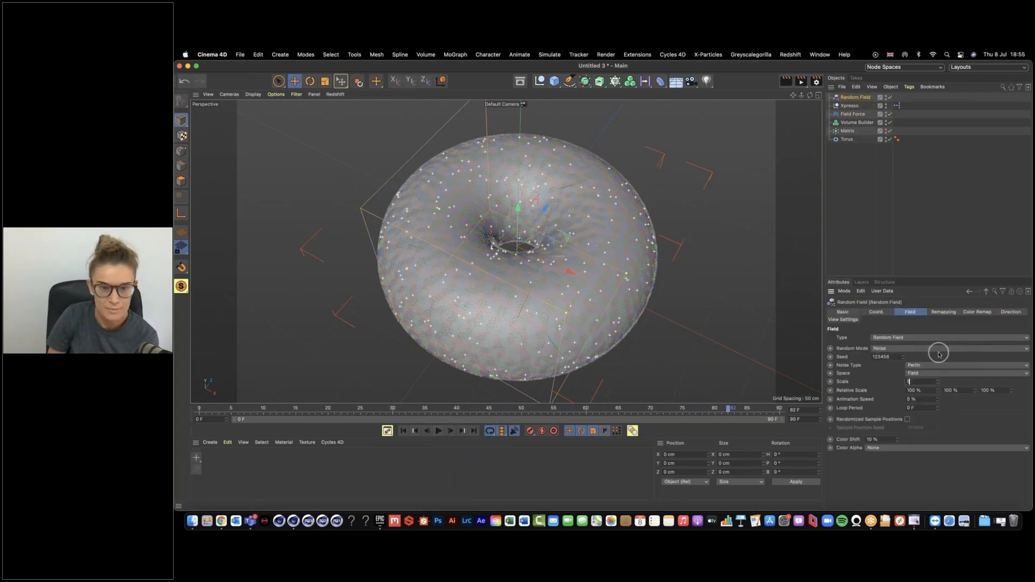
{"action": "type", "text": "00"}
{"action": "key", "text": "Return"}
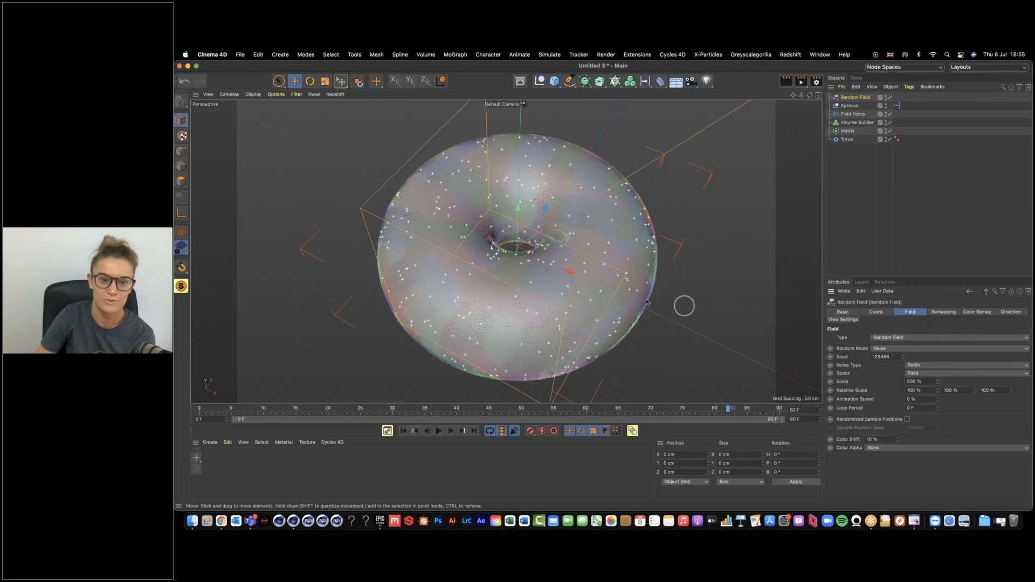
{"action": "left_click", "coordinate": [404, 430]}
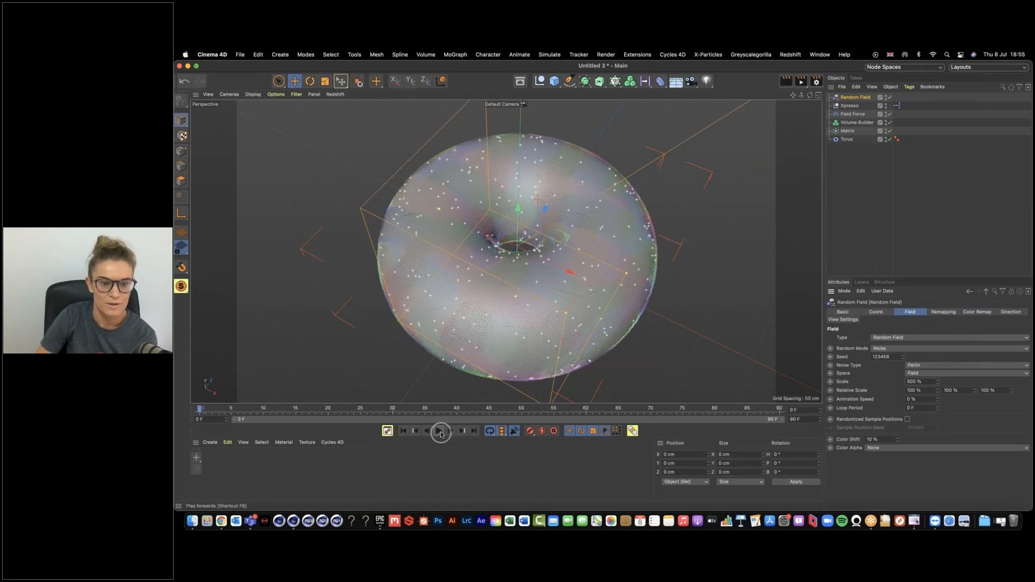
Add a MoGraph Tracer linked to the Matrix and play the animation to preview the traced particle paths
{"action": "left_click", "coordinate": [849, 131]}
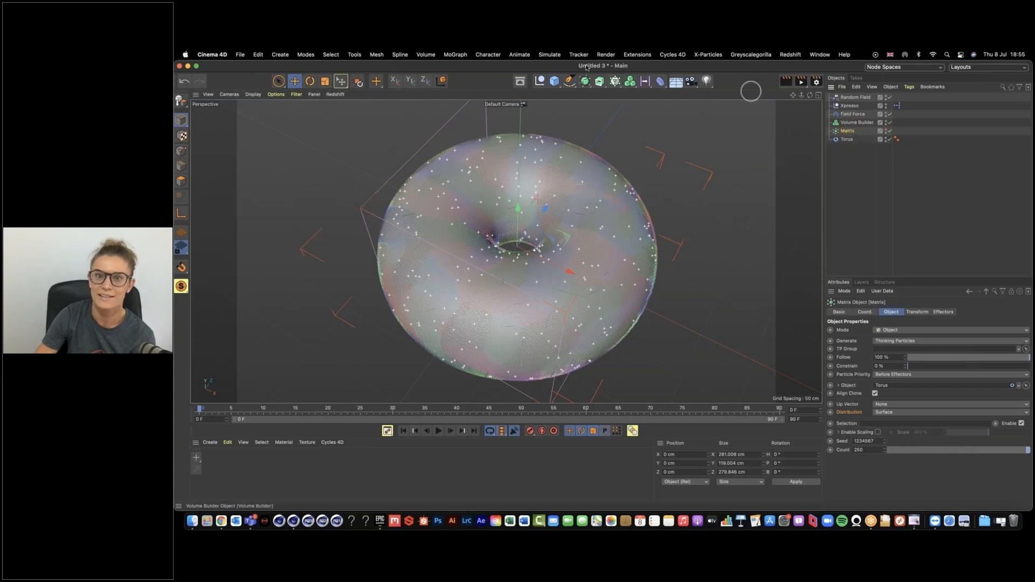
{"action": "left_click_drag", "start_coordinate": [615, 81], "coordinate": [653, 125]}
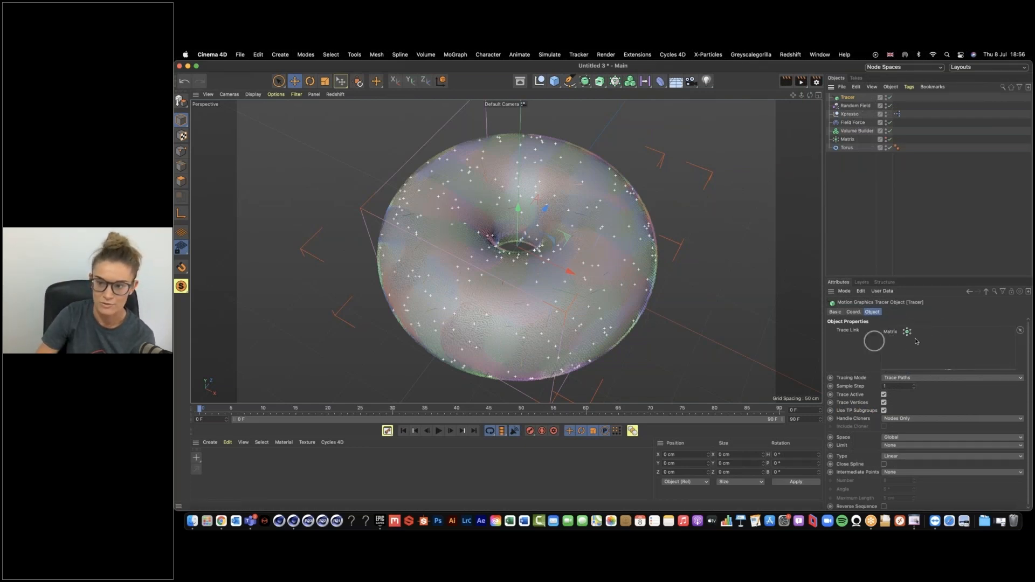
{"action": "left_click_drag", "start_coordinate": [912, 277], "coordinate": [909, 231]}
{"action": "left_click", "coordinate": [439, 431]}
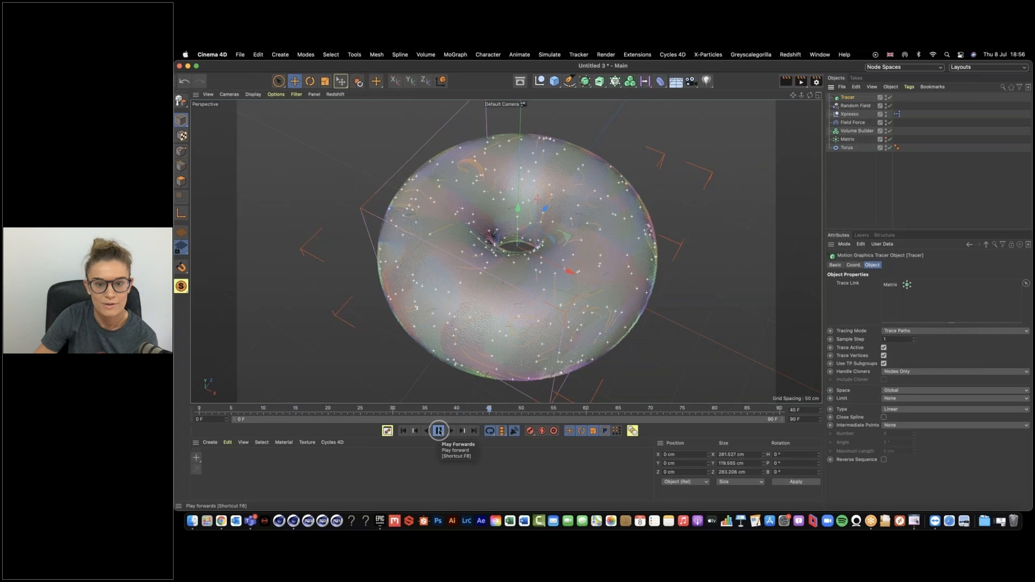
{"action": "left_click", "coordinate": [440, 432]}
Extend the end of the timeline to 300 frames
{"action": "left_click_drag", "start_coordinate": [800, 420], "coordinate": [760, 418]}
{"action": "type", "text": "300"}
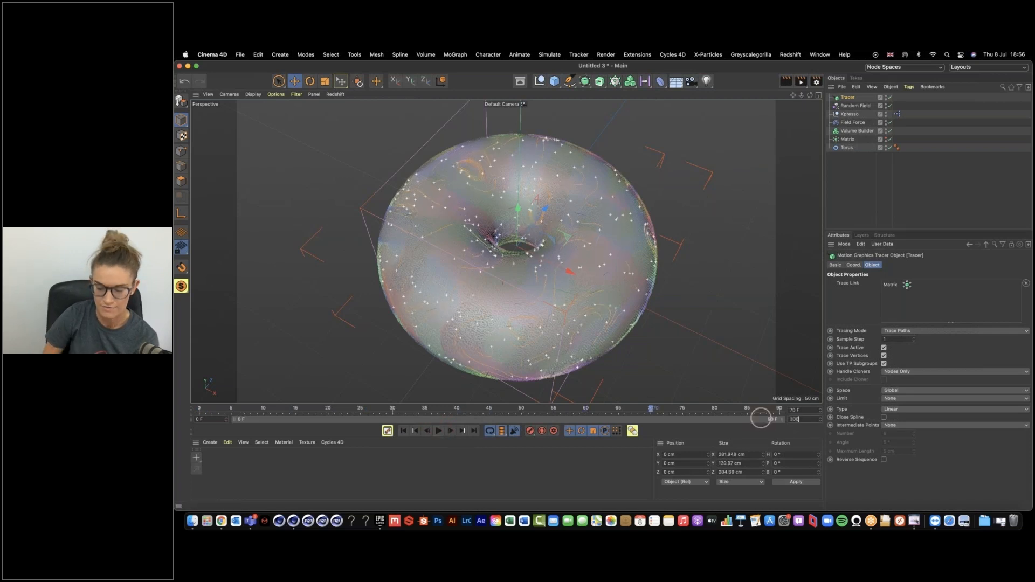
{"action": "key", "text": "Return"}
Play the extended animation from the first frame to examine how the Tracer splines build up over the torus
{"action": "left_click", "coordinate": [437, 431]}
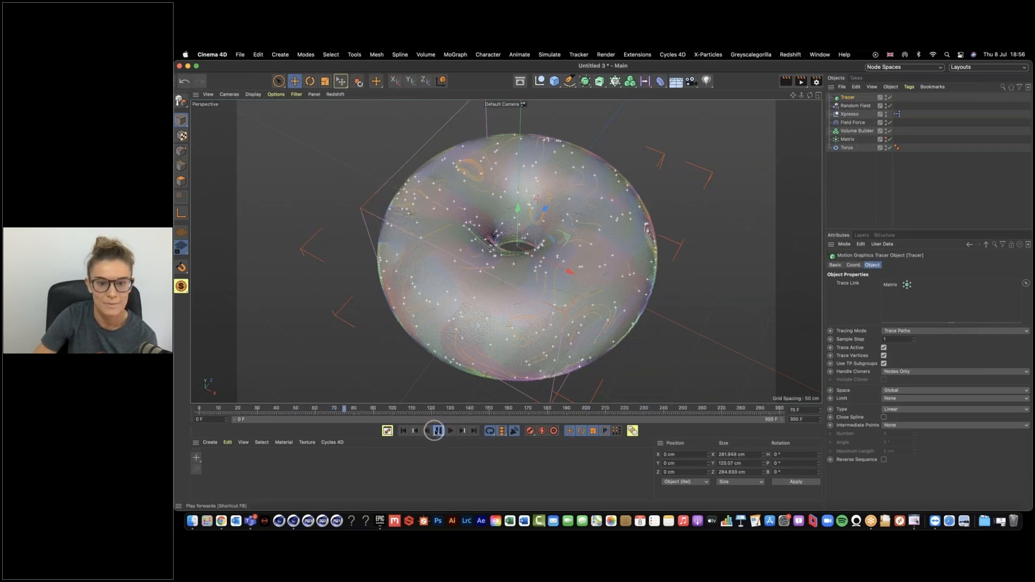
{"action": "left_click", "coordinate": [438, 431]}
{"action": "left_click", "coordinate": [403, 431]}
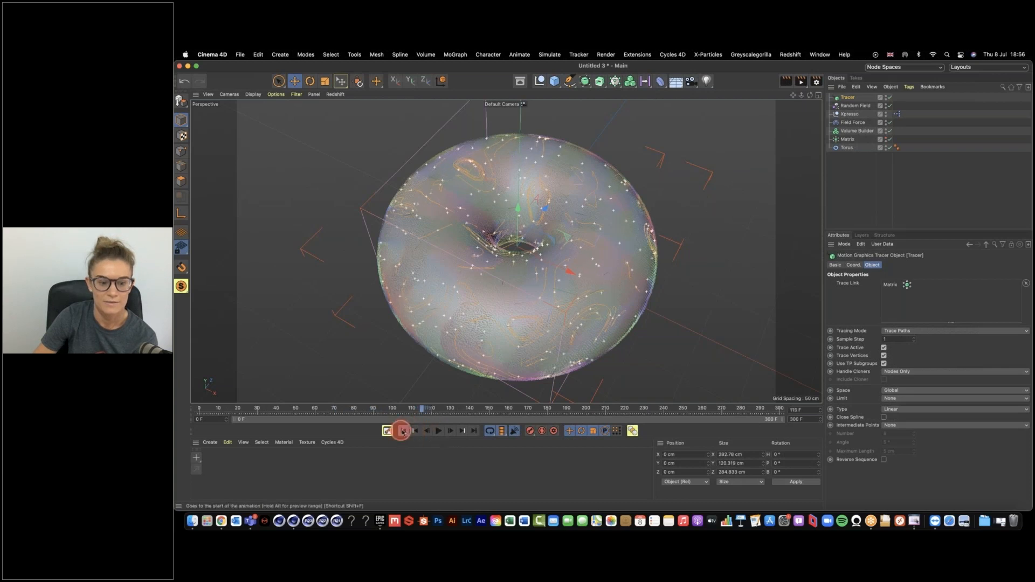
{"action": "left_click", "coordinate": [437, 430]}
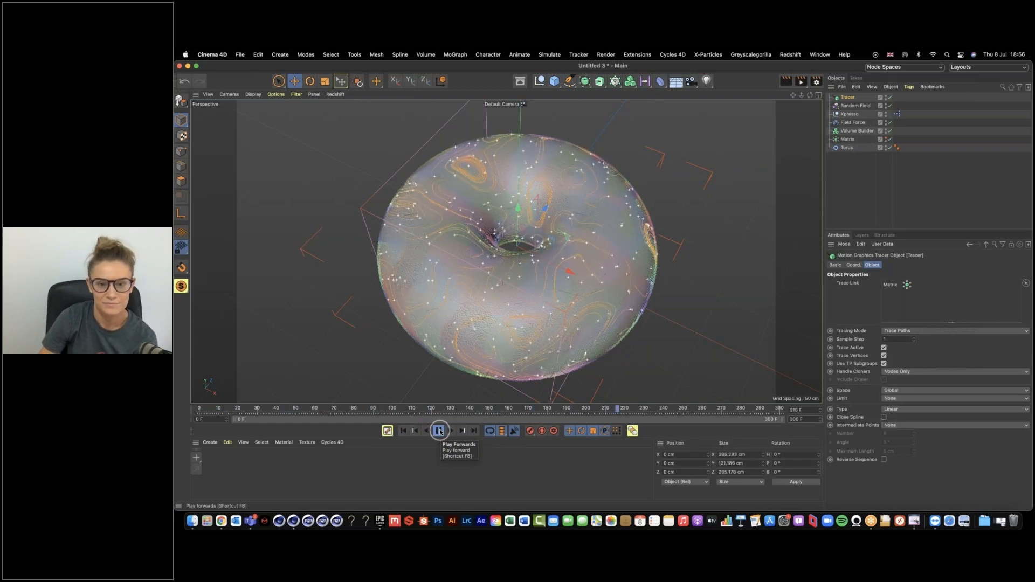
{"action": "left_click", "coordinate": [440, 431]}
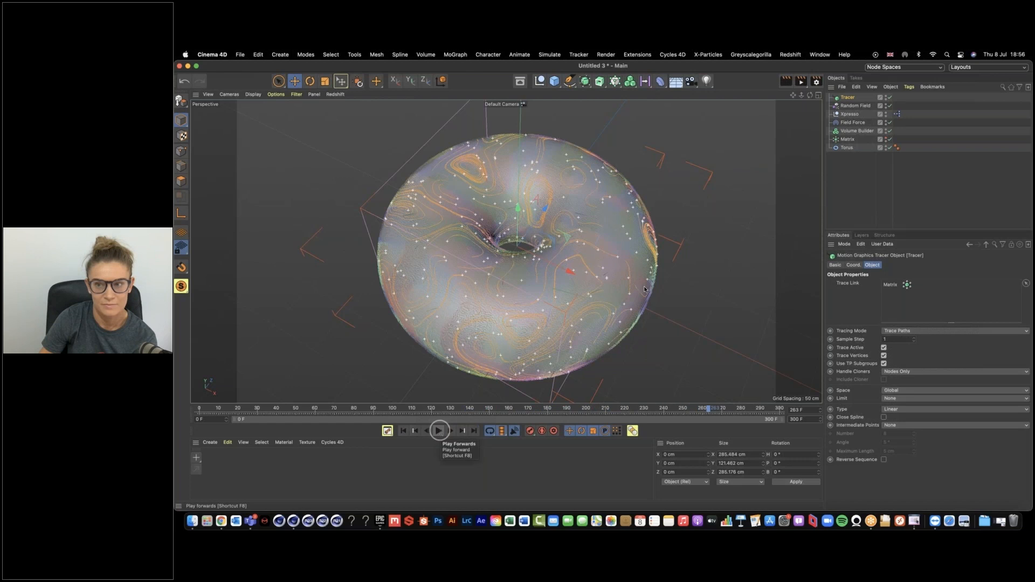